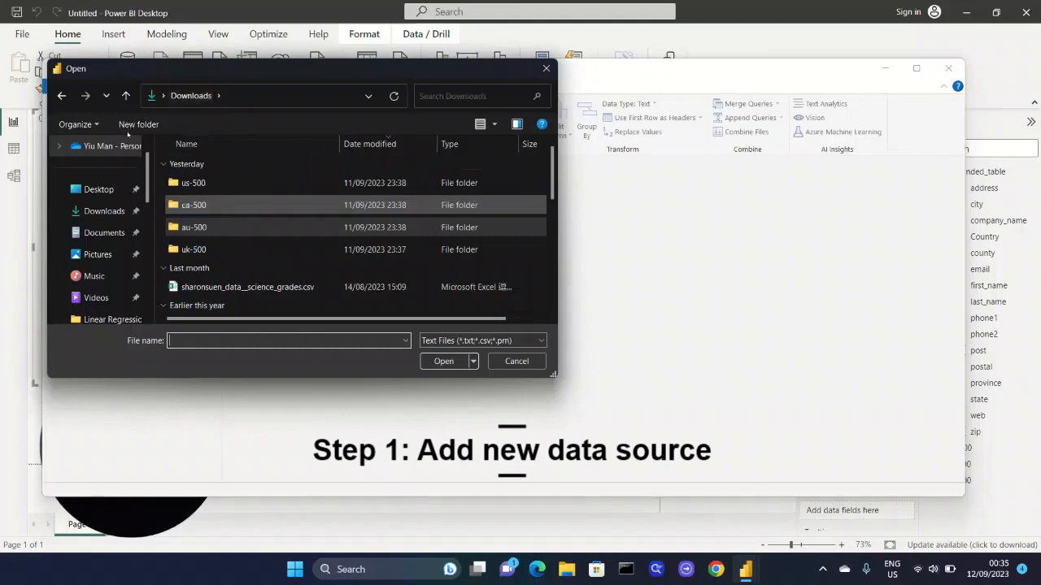
- Import uk-500.csv from the uk-500 folder in Downloads as a query and use its first row as headers
{"action": "double_click", "coordinate": [195, 250]}
{"action": "double_click", "coordinate": [199, 220]}
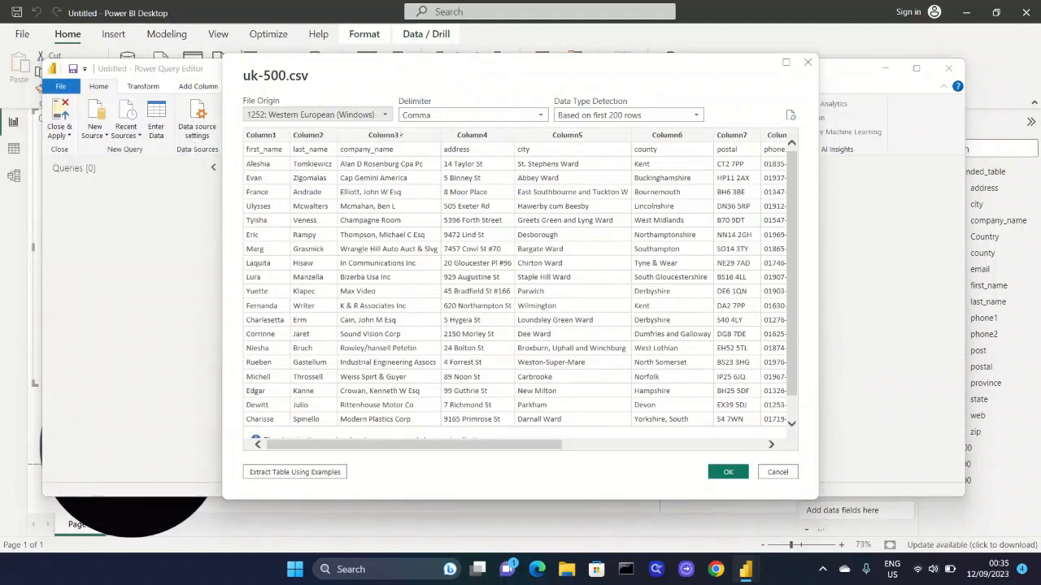
{"action": "left_click", "coordinate": [628, 115]}
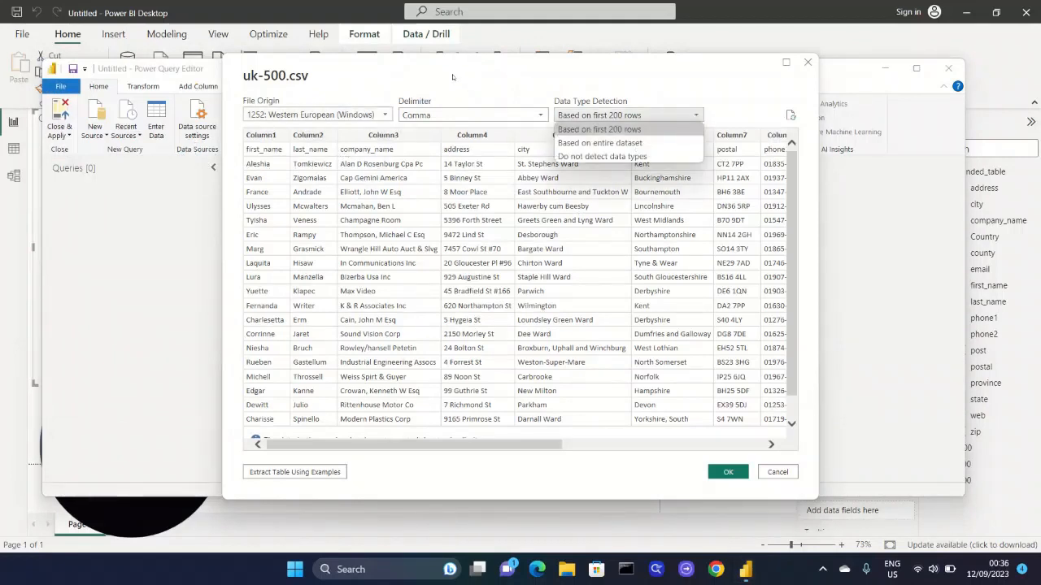
{"action": "left_click", "coordinate": [455, 73]}
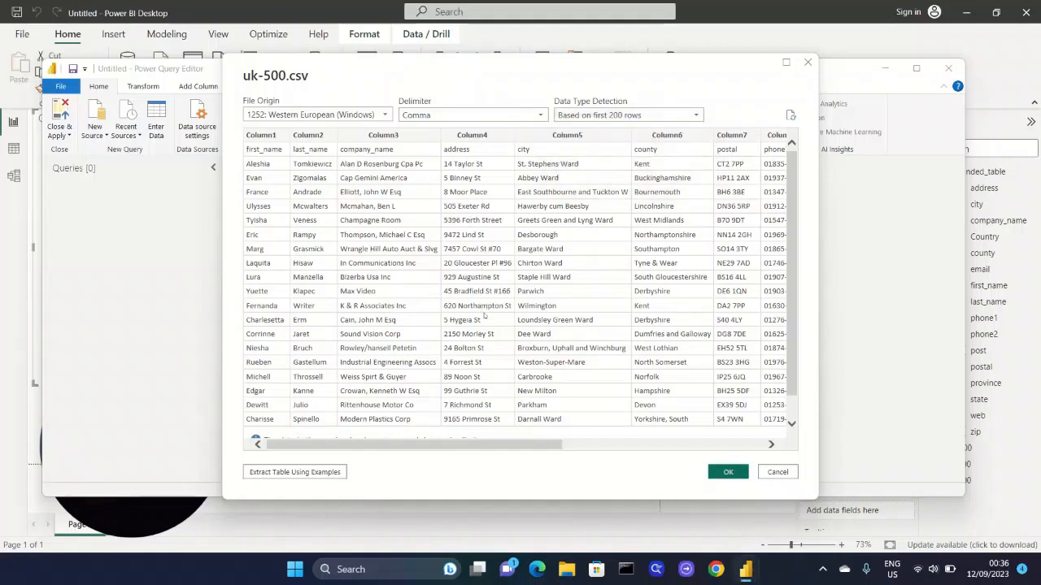
{"action": "key", "text": "Return"}
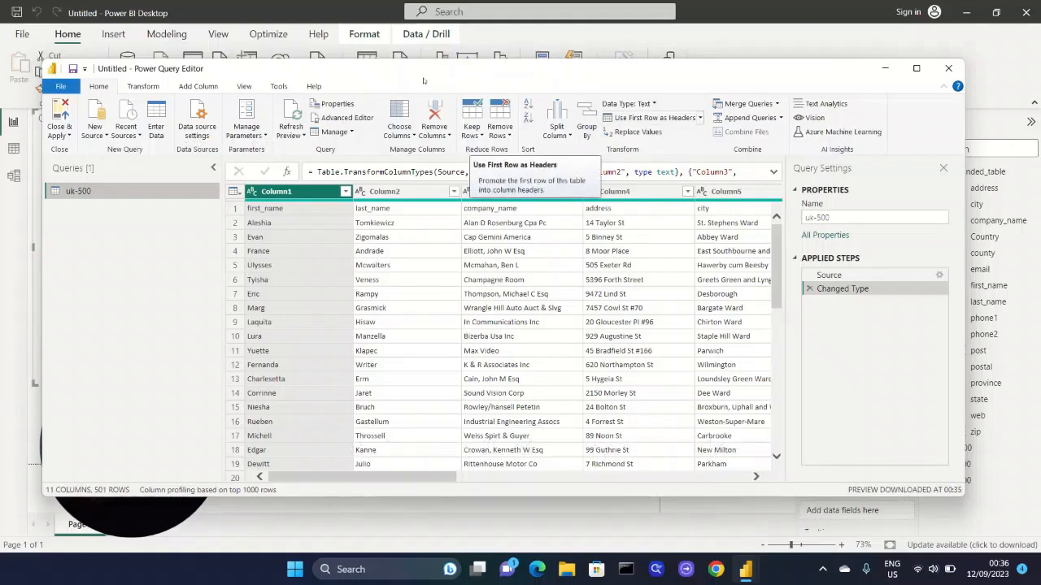
{"action": "left_click", "coordinate": [649, 117]}
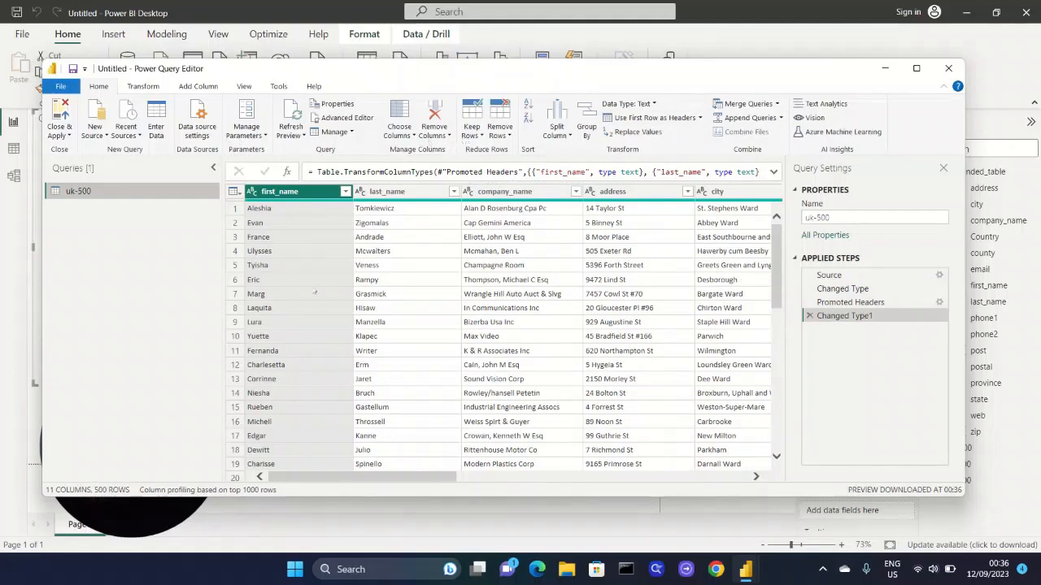
- Add a custom column to the uk-500 query with the formula = "UK"
{"action": "scroll", "coordinate": [294, 319], "scroll_direction": "right", "scroll_amount": 5}
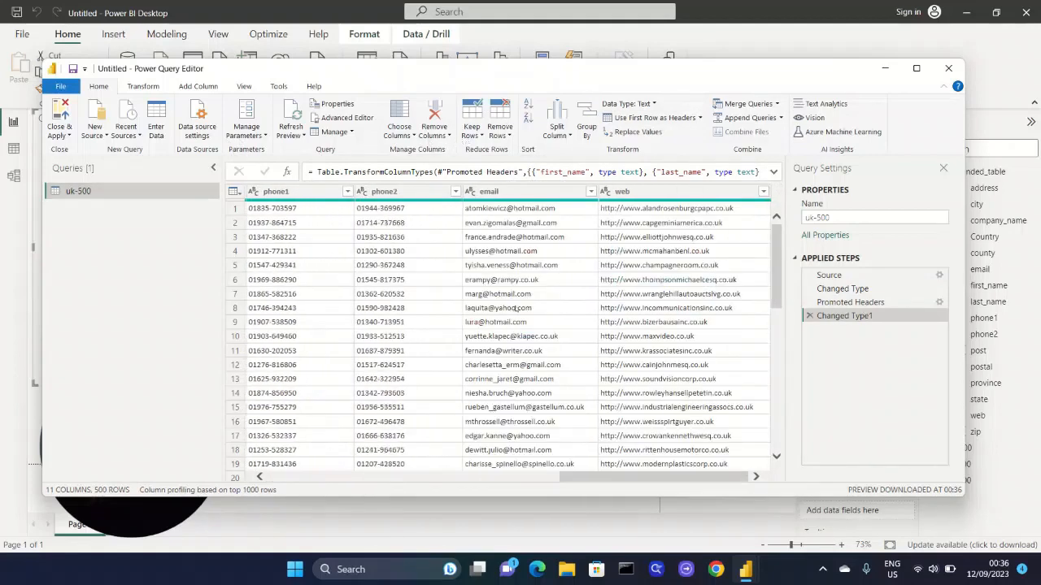
{"action": "left_click", "coordinate": [197, 87]}
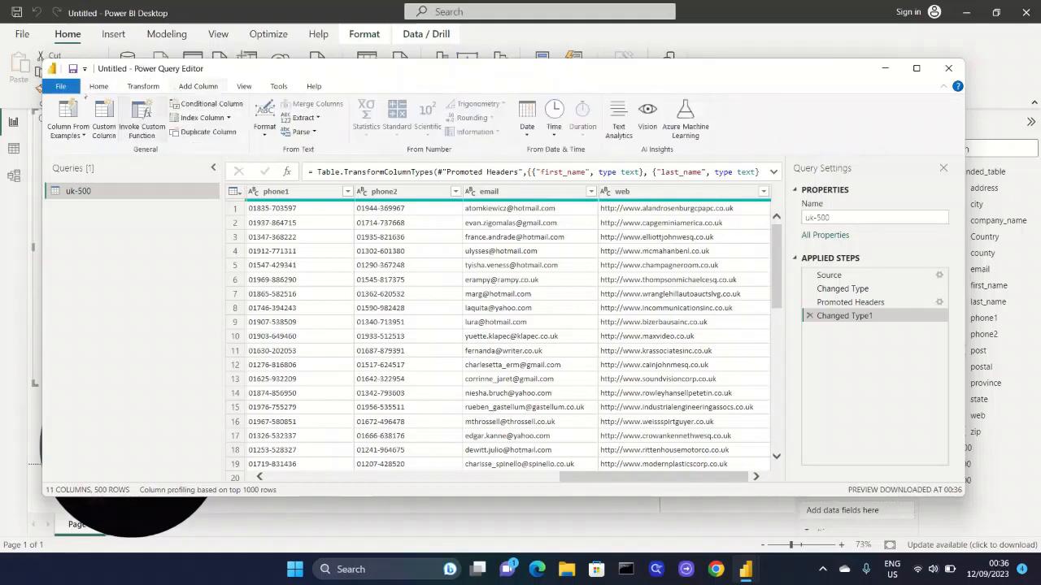
{"action": "left_click", "coordinate": [105, 122]}
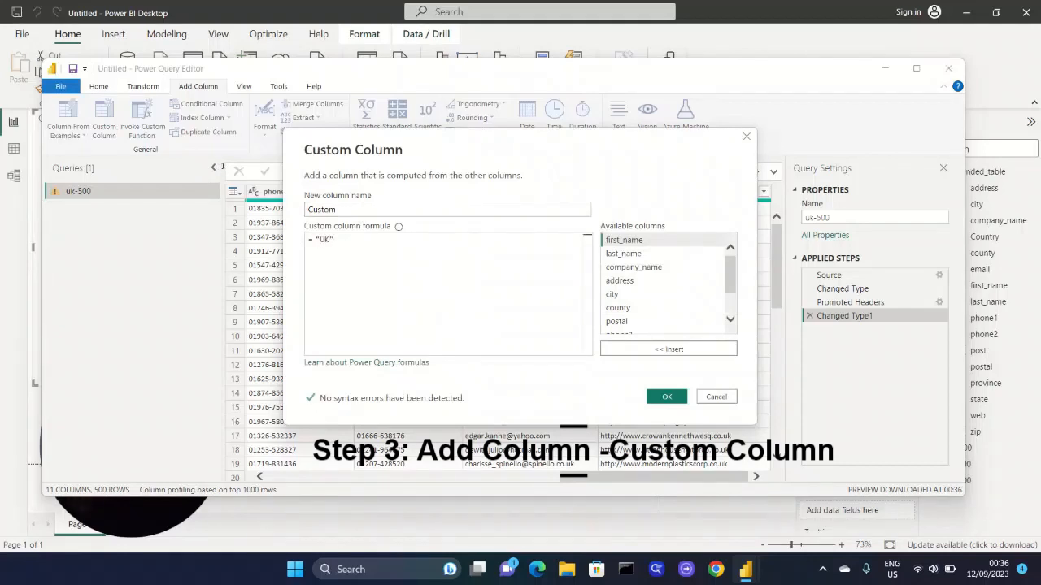
{"action": "left_click", "coordinate": [667, 397]}
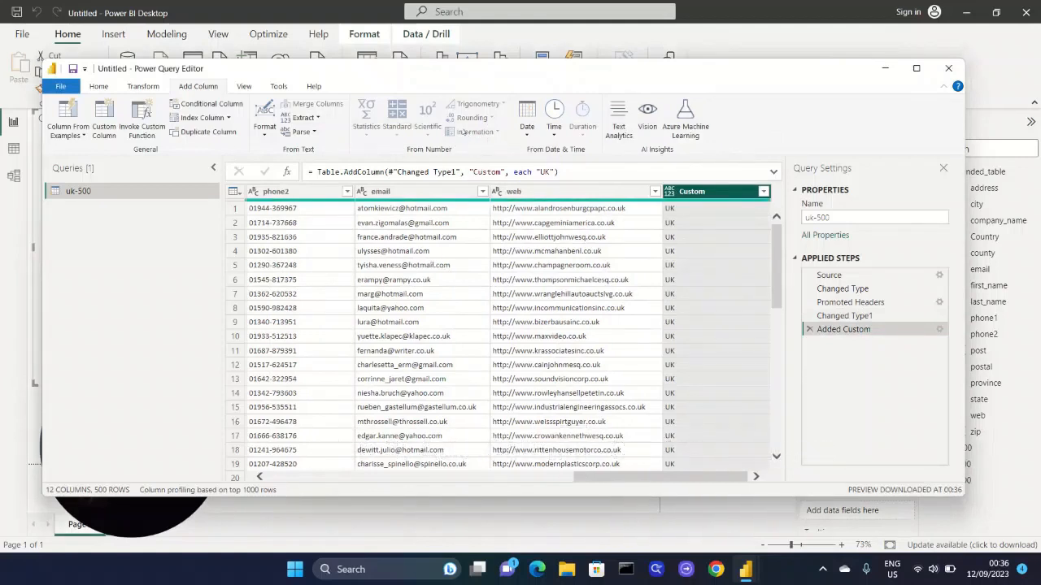
- Rename the custom column in the uk-500 query to Country
{"action": "right_click", "coordinate": [694, 192]}
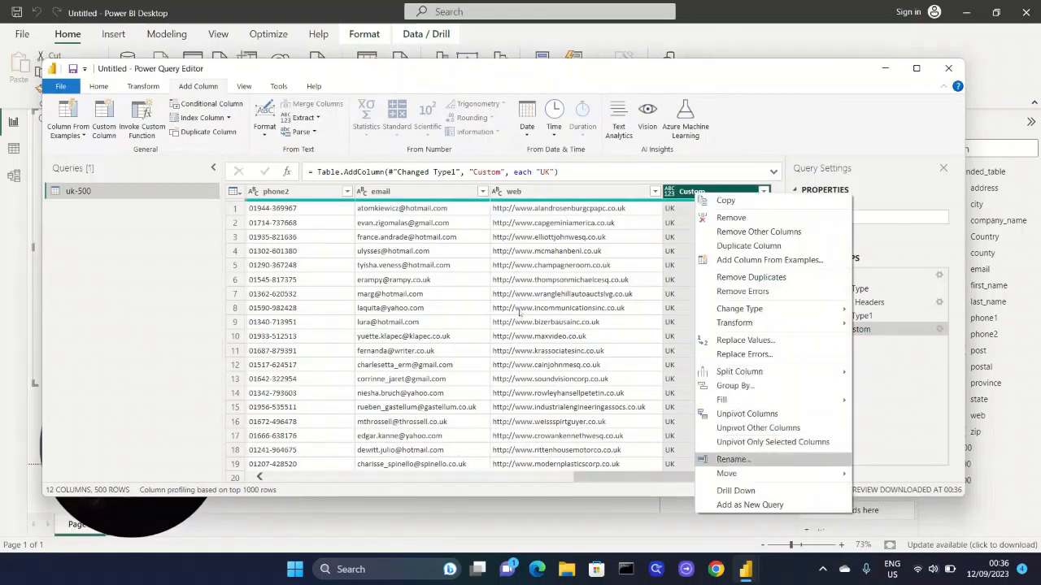
{"action": "left_click", "coordinate": [732, 459]}
{"action": "type", "text": "c"}
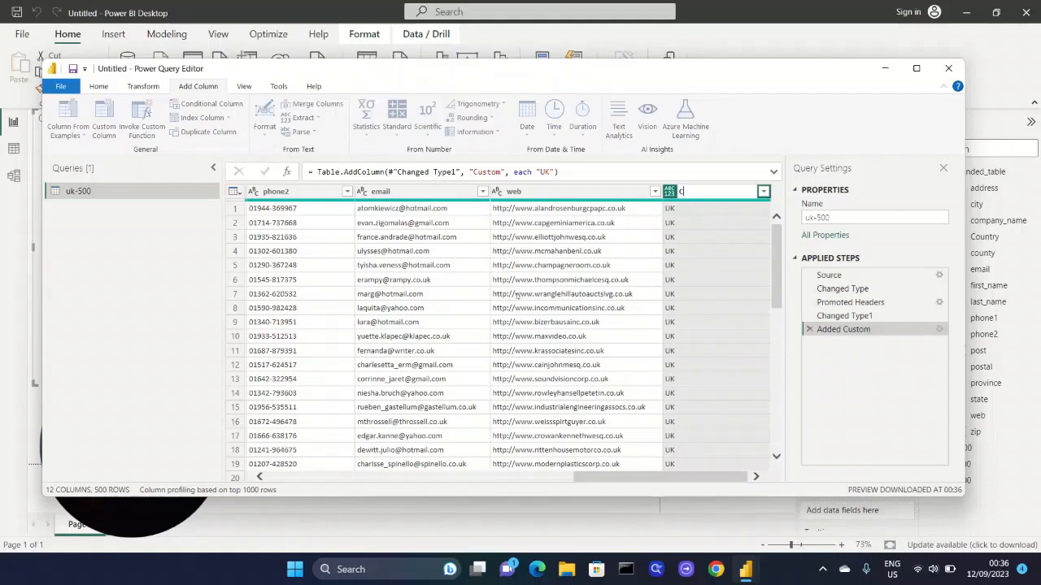
{"action": "type", "text": "ountry"}
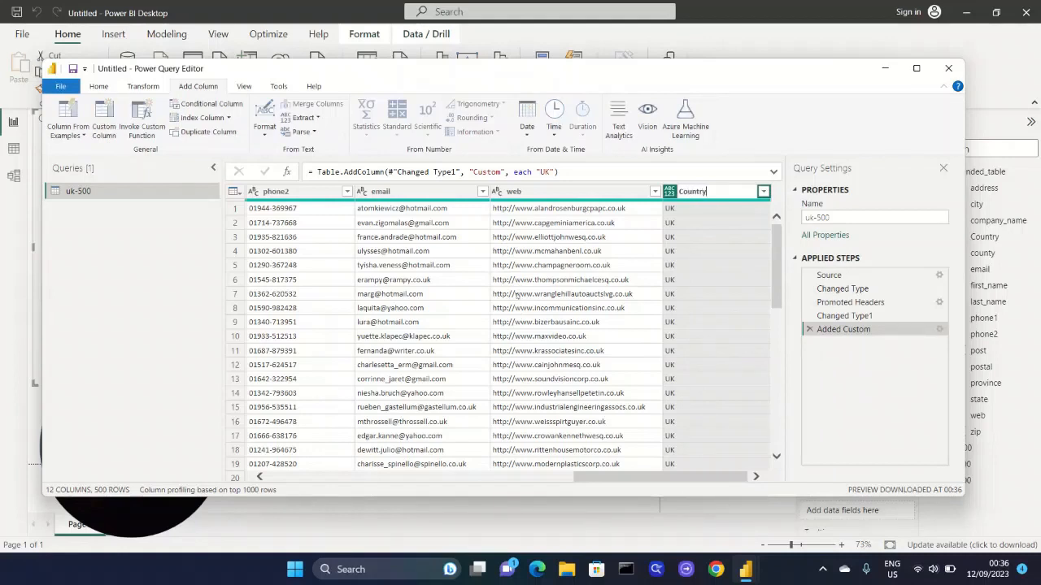
{"action": "key", "text": "Return"}
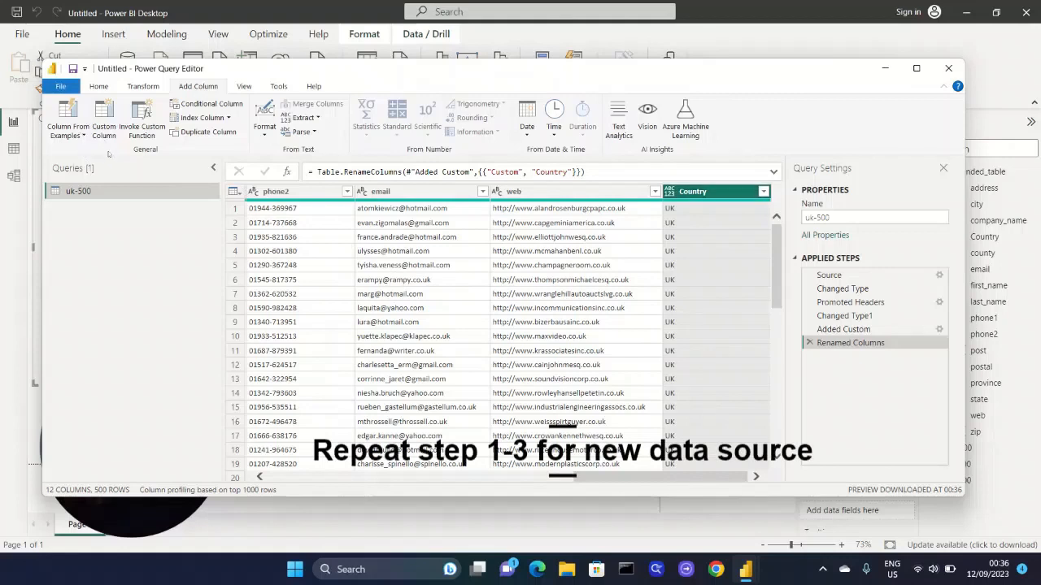
- Import us-500.csv from the us-500 folder in Downloads as a new Text/CSV source
{"action": "left_click", "coordinate": [98, 86]}
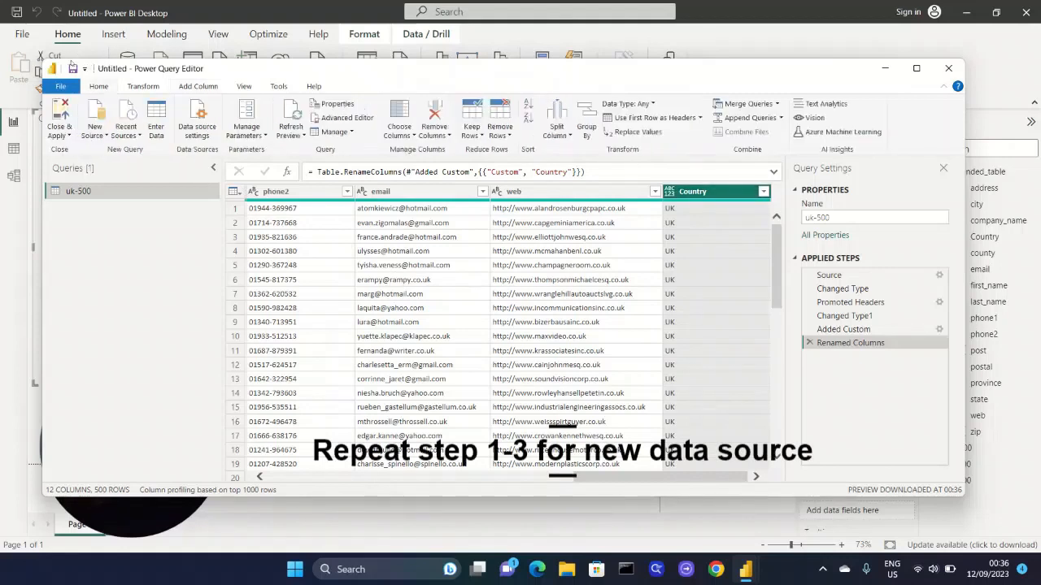
{"action": "left_click", "coordinate": [94, 132]}
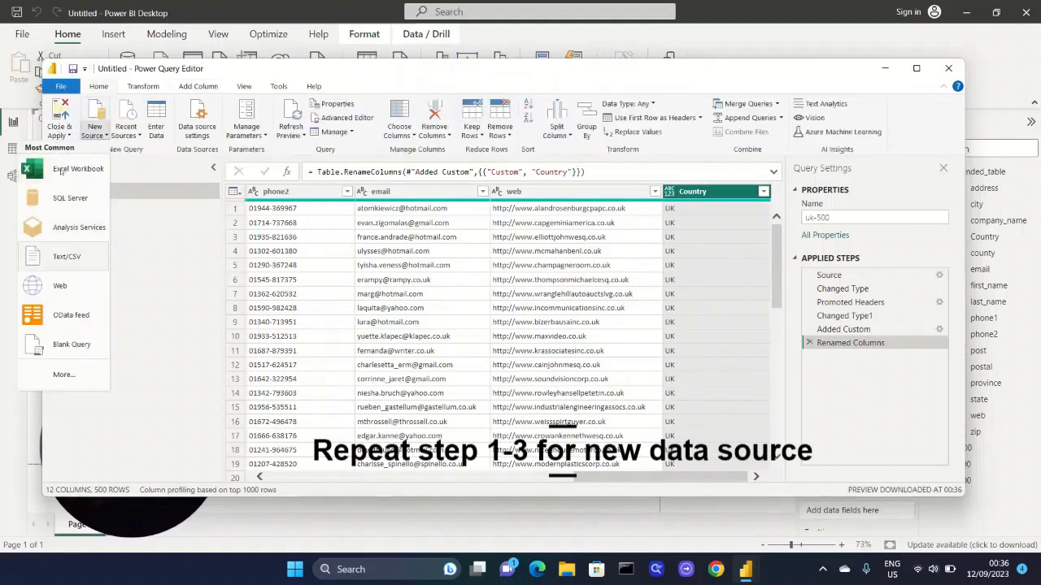
{"action": "left_click", "coordinate": [67, 256]}
{"action": "left_click", "coordinate": [126, 96]}
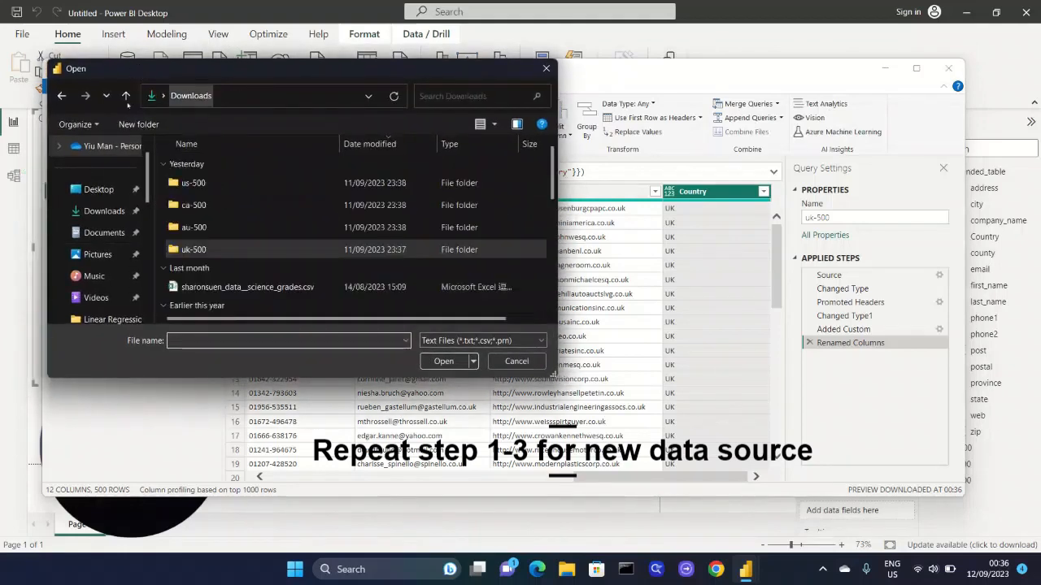
{"action": "double_click", "coordinate": [189, 182]}
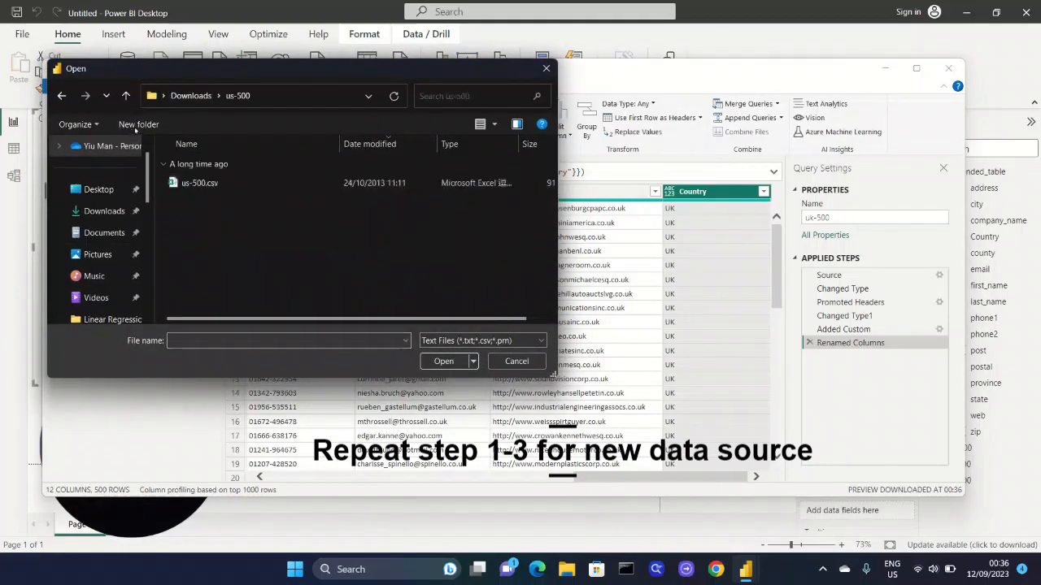
{"action": "double_click", "coordinate": [188, 180]}
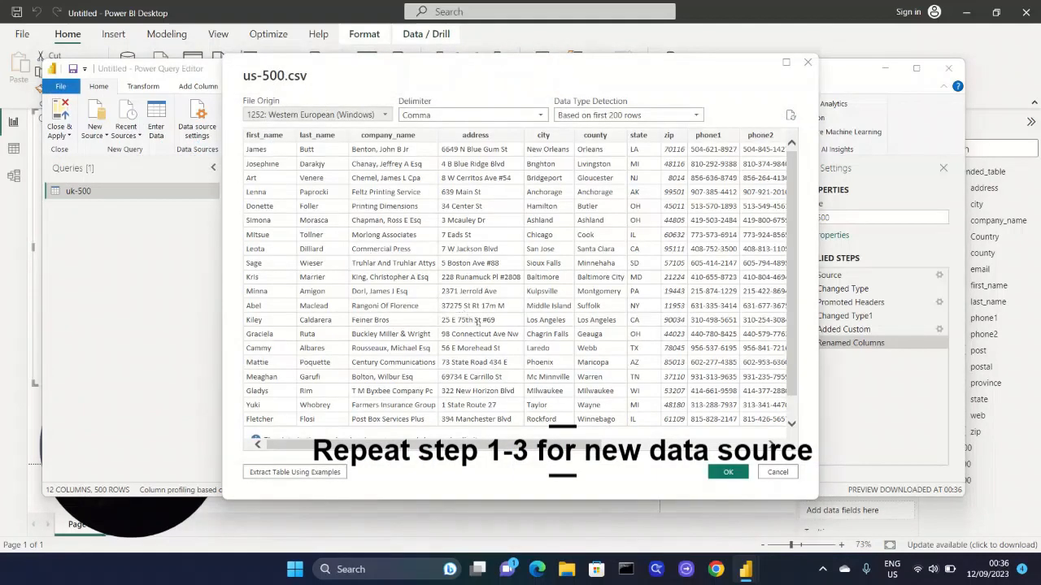
{"action": "key", "text": "Return"}
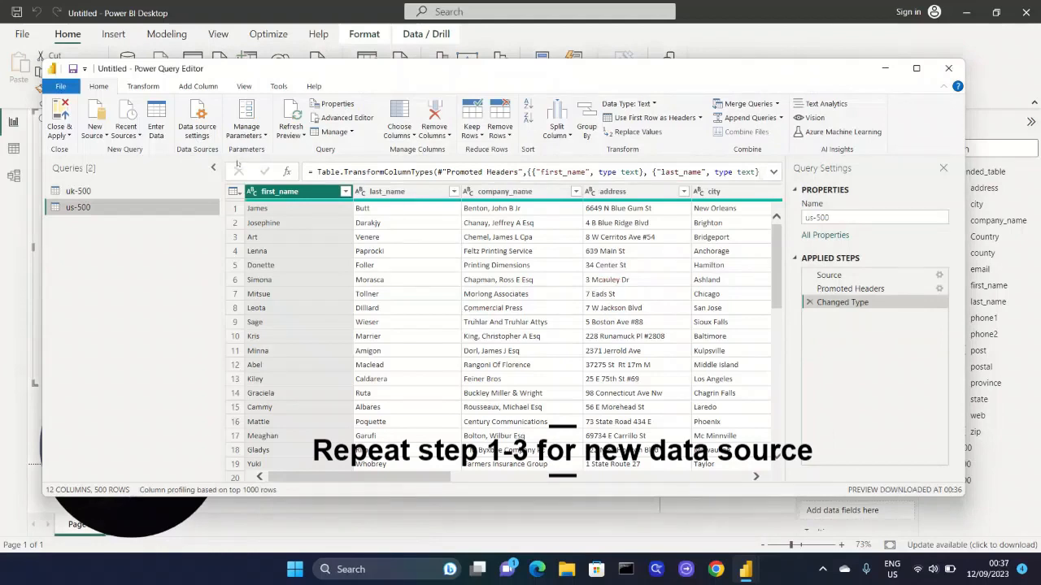
- Add a custom column named Country to the us-500 query with the formula = "US"
{"action": "left_click", "coordinate": [198, 86]}
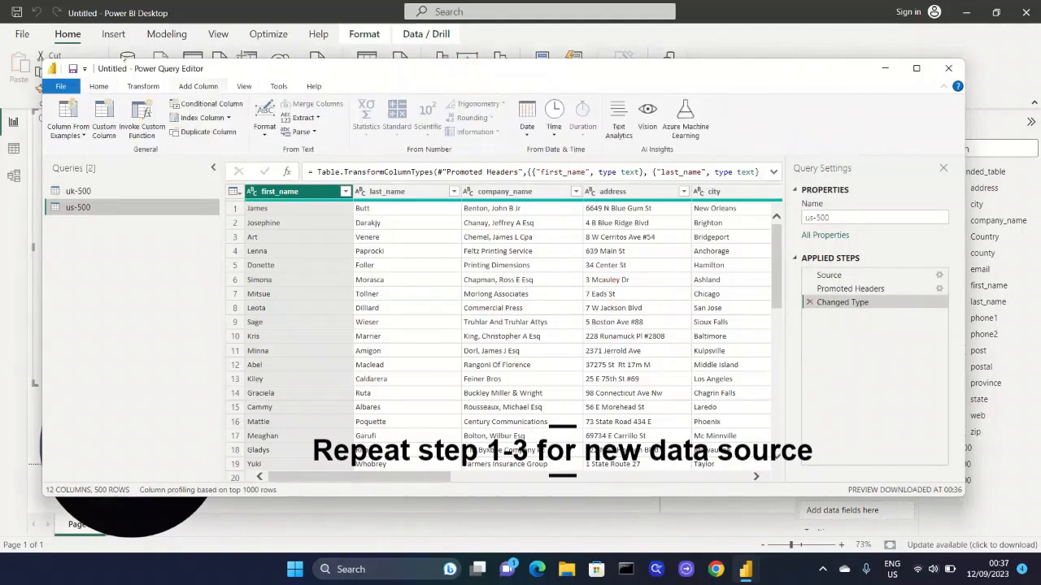
{"action": "left_click", "coordinate": [104, 117]}
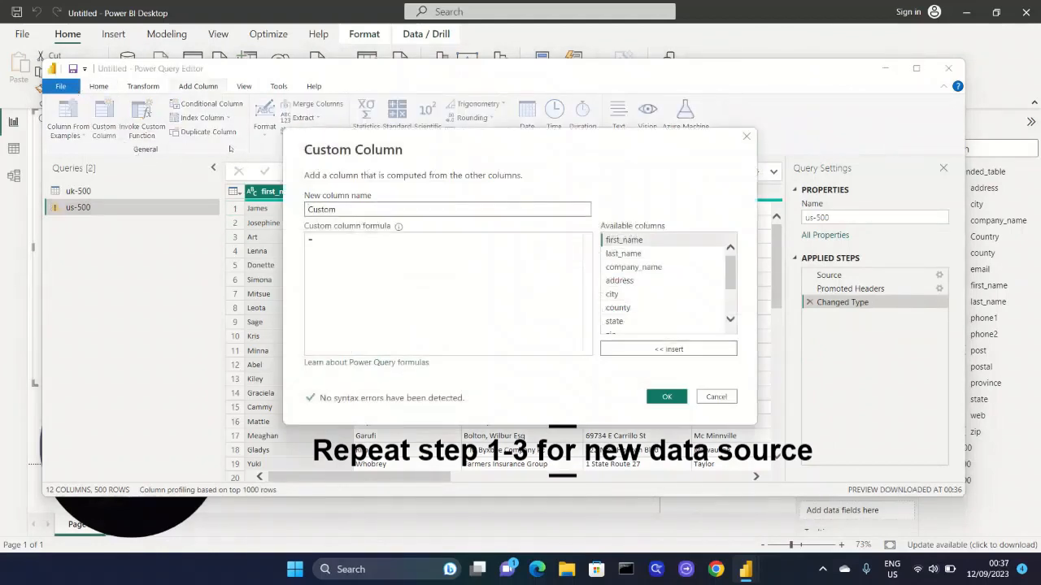
{"action": "type", "text": "Country"}
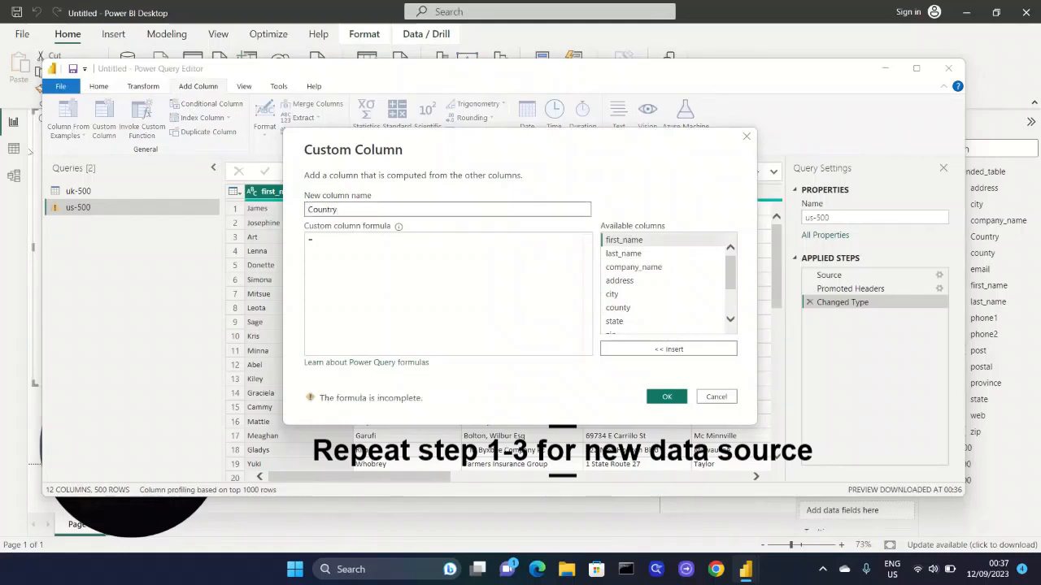
{"action": "key", "text": "Tab"}
{"action": "type", "text": "\""}
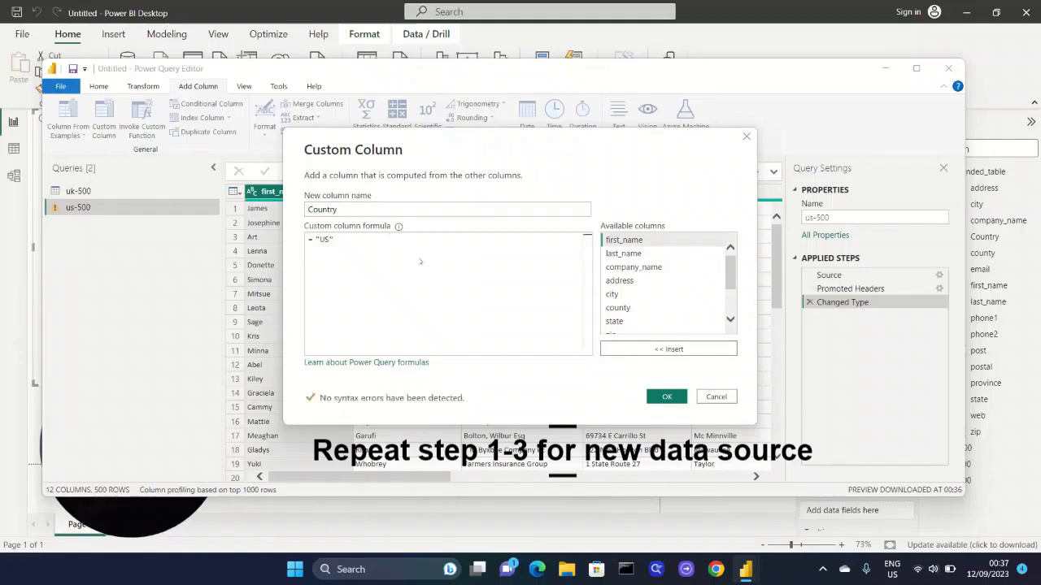
{"action": "left_click", "coordinate": [667, 396]}
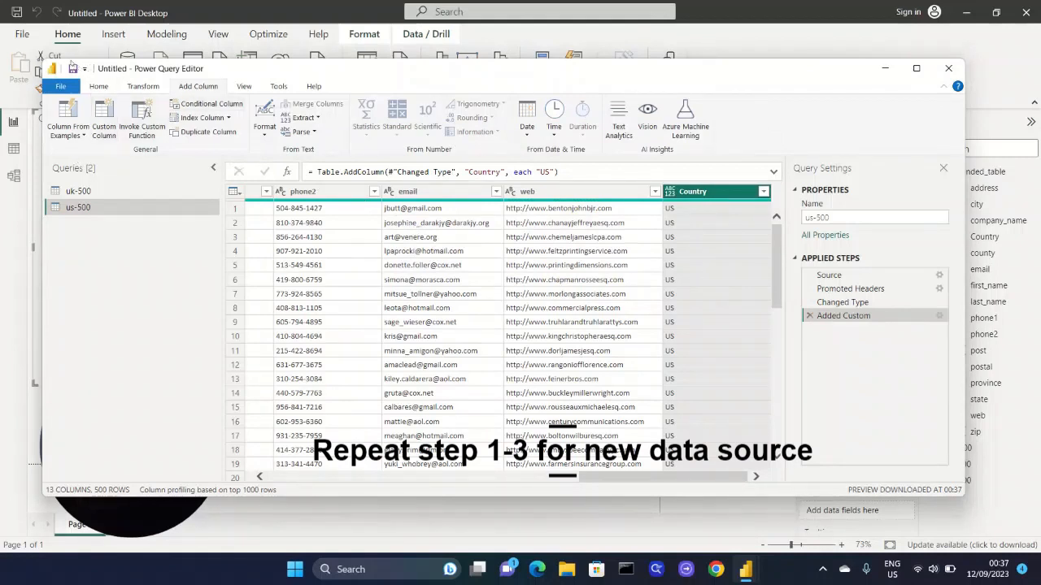
- Import ca-500.csv from the ca-500 folder in Downloads as a new Text/CSV source and use its first row as headers
{"action": "left_click", "coordinate": [98, 87]}
{"action": "left_click", "coordinate": [94, 131]}
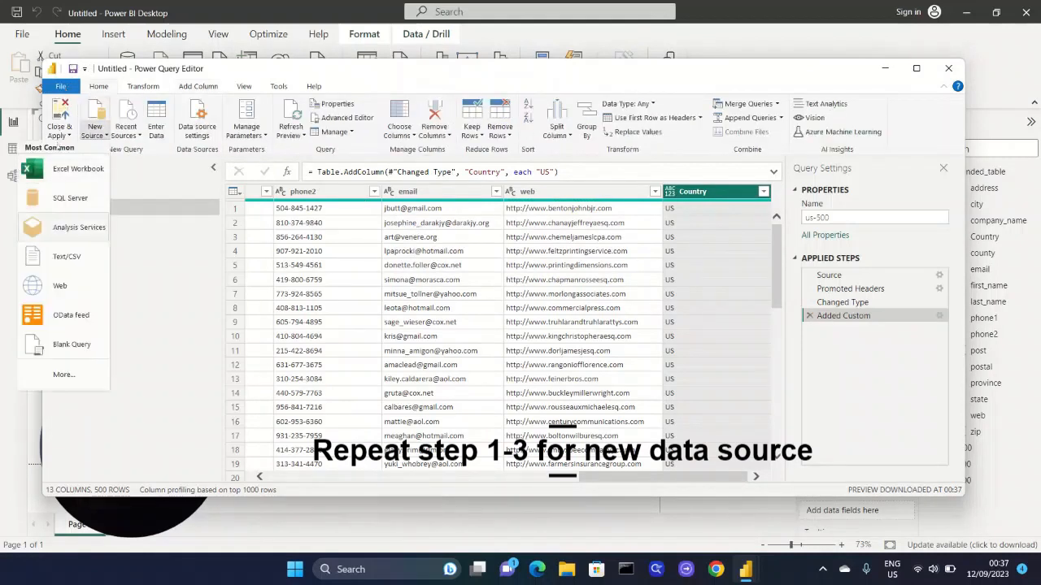
{"action": "left_click", "coordinate": [66, 256]}
{"action": "left_click", "coordinate": [188, 96]}
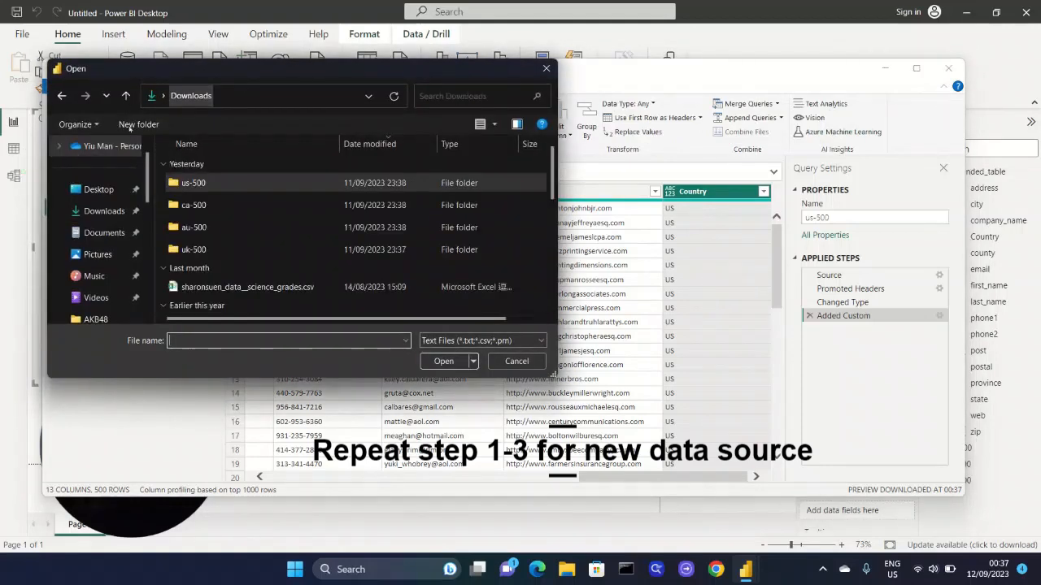
{"action": "double_click", "coordinate": [179, 203]}
{"action": "left_click", "coordinate": [180, 183]}
{"action": "key", "text": "Return"}
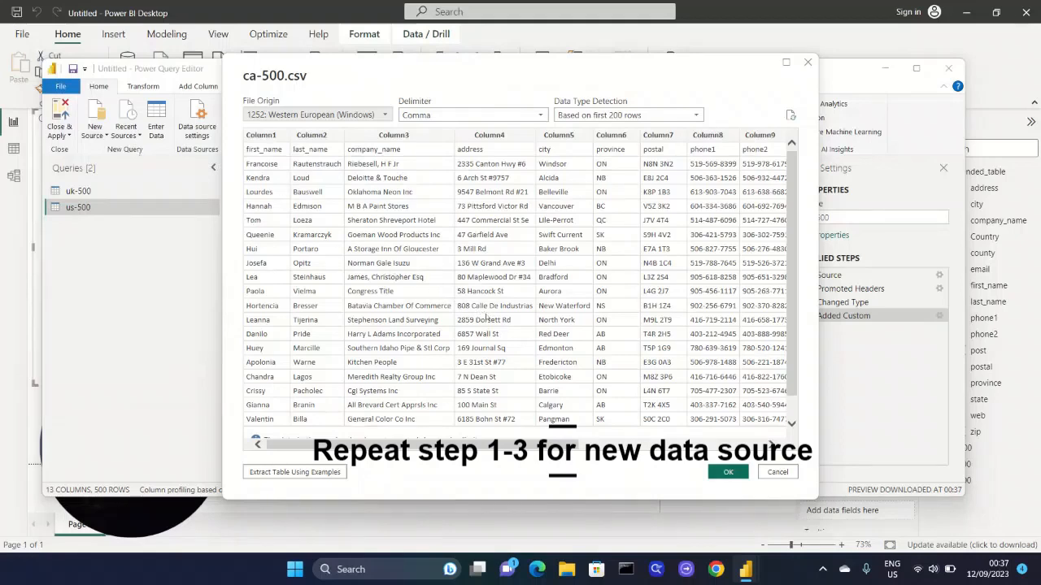
{"action": "key", "text": "Return"}
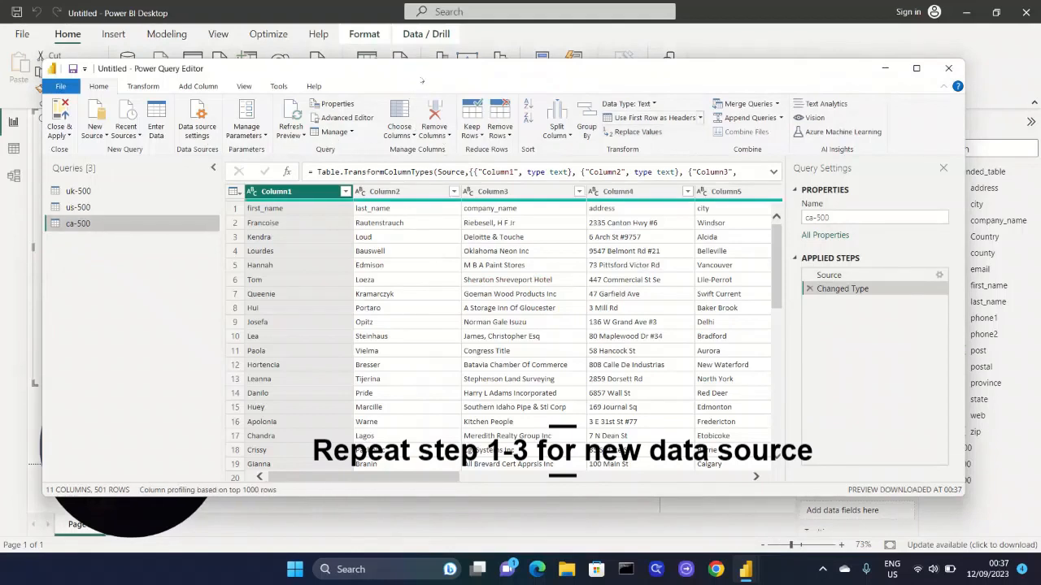
{"action": "left_click", "coordinate": [648, 118]}
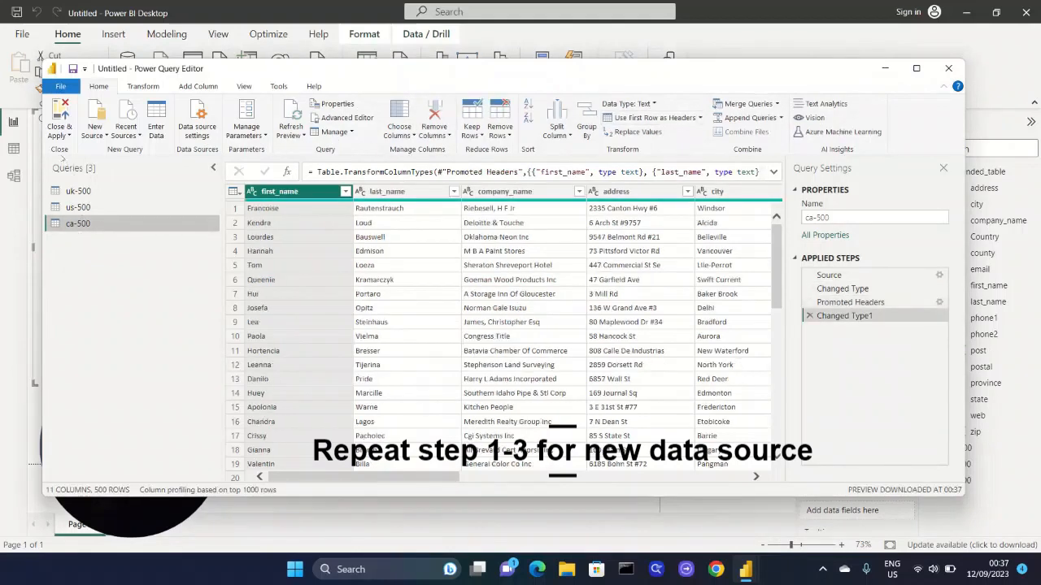
- Add a custom column named Country to the ca-500 query with the formula = "CA"
{"action": "left_click", "coordinate": [198, 87]}
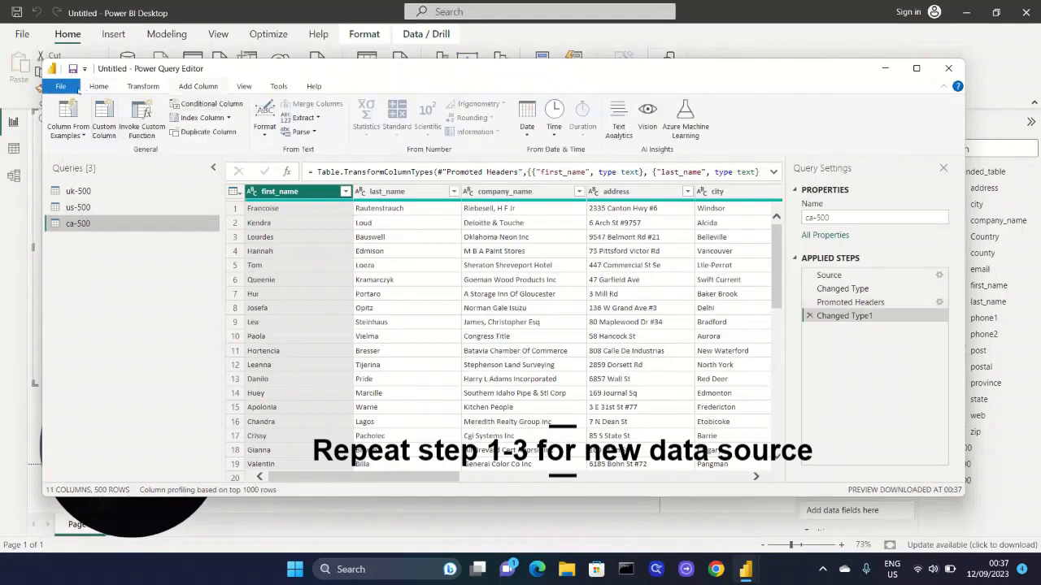
{"action": "left_click", "coordinate": [104, 118]}
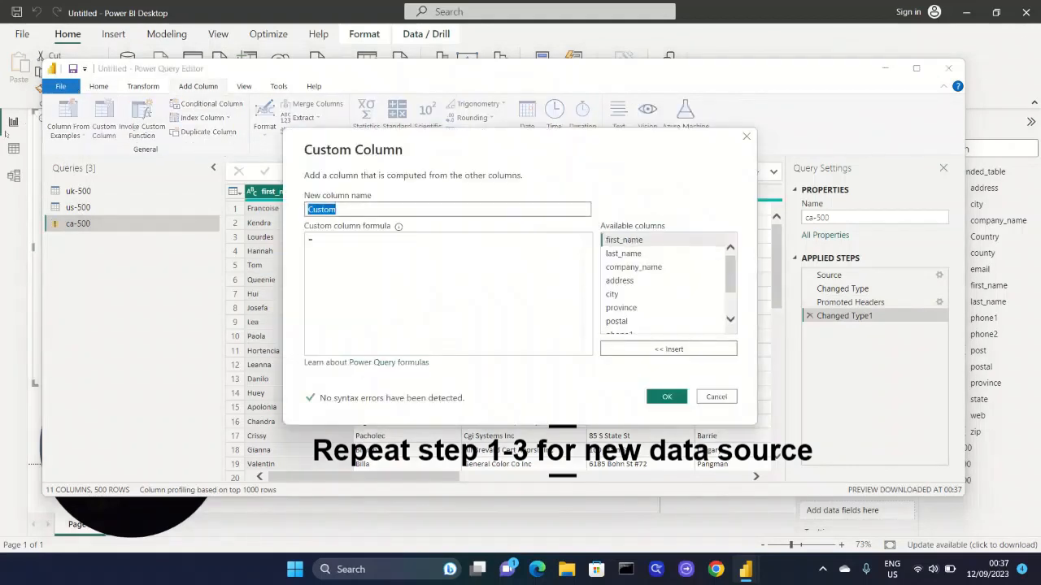
{"action": "type", "text": "Copu"}
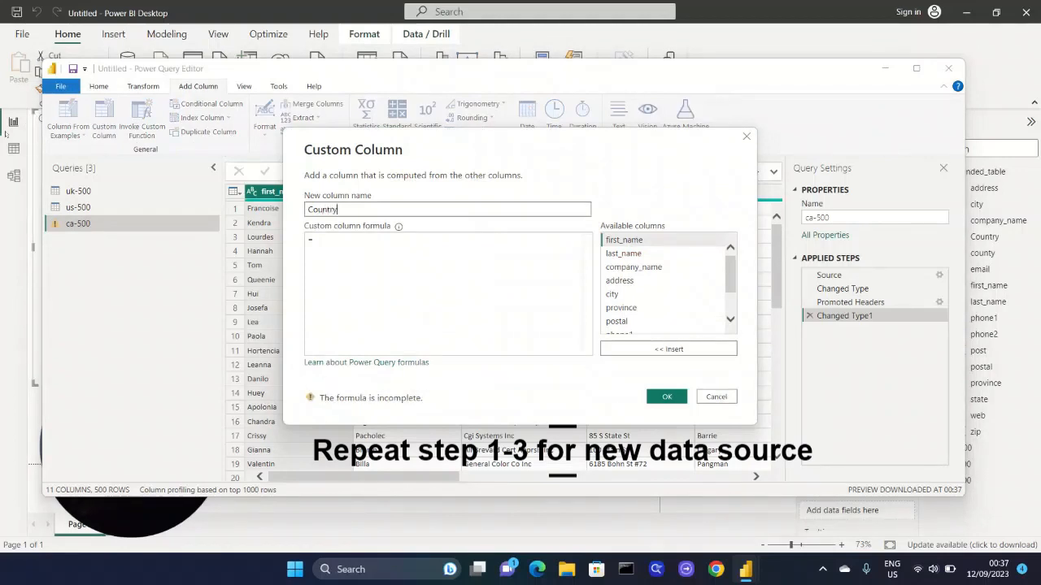
{"action": "key", "text": "Tab"}
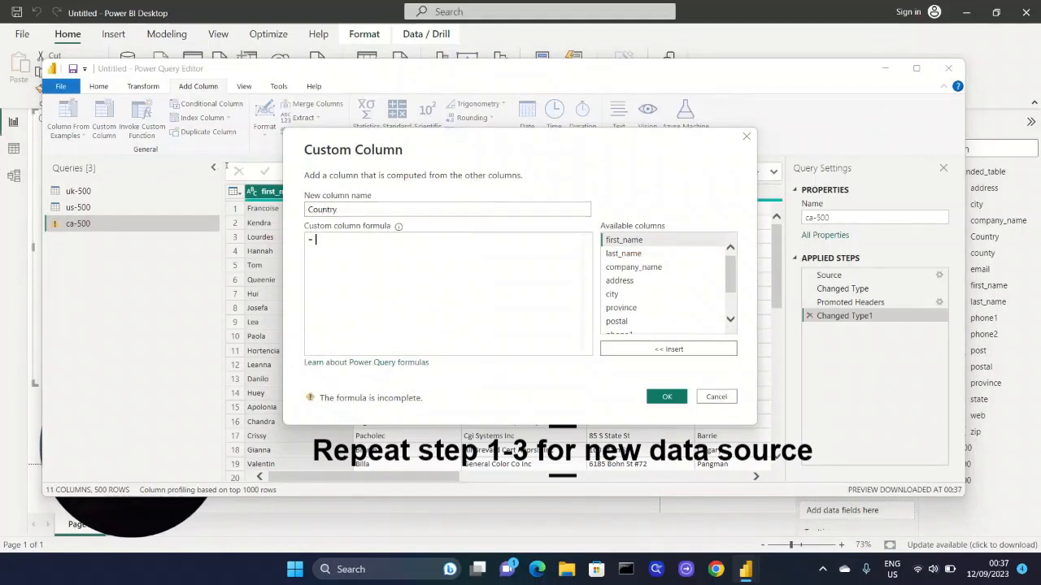
{"action": "type", "text": "\"CA"}
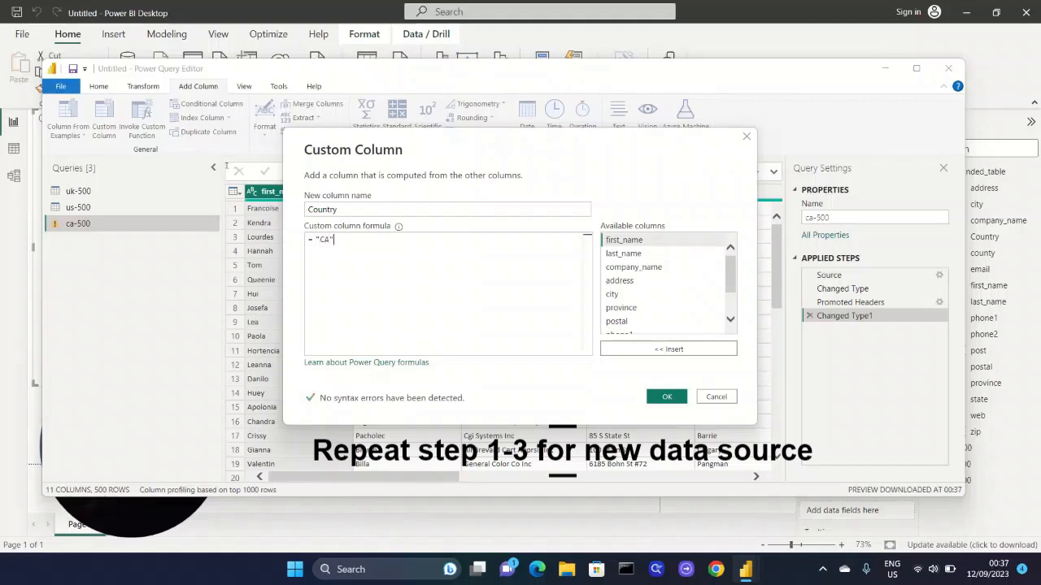
{"action": "key", "text": "Return"}
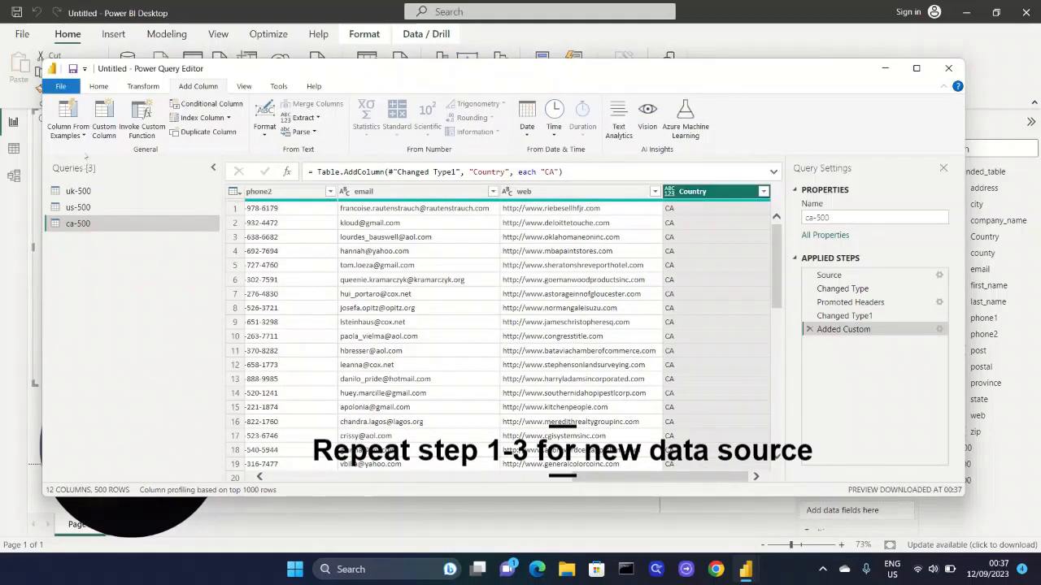
- Import au-500.csv from the au-500 folder in Downloads as a new Text/CSV source
{"action": "left_click", "coordinate": [98, 86]}
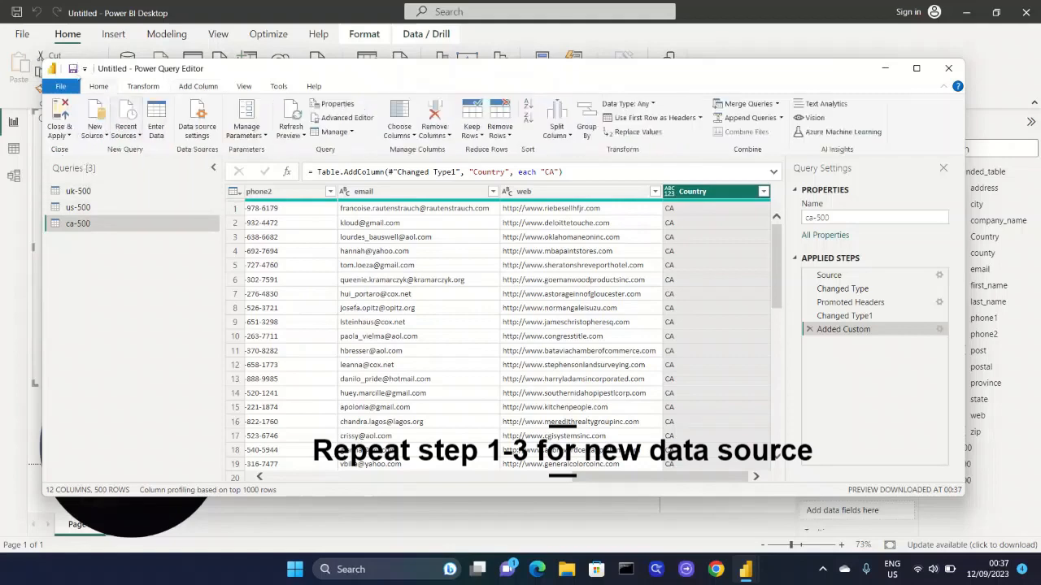
{"action": "left_click", "coordinate": [94, 131]}
{"action": "left_click", "coordinate": [67, 256]}
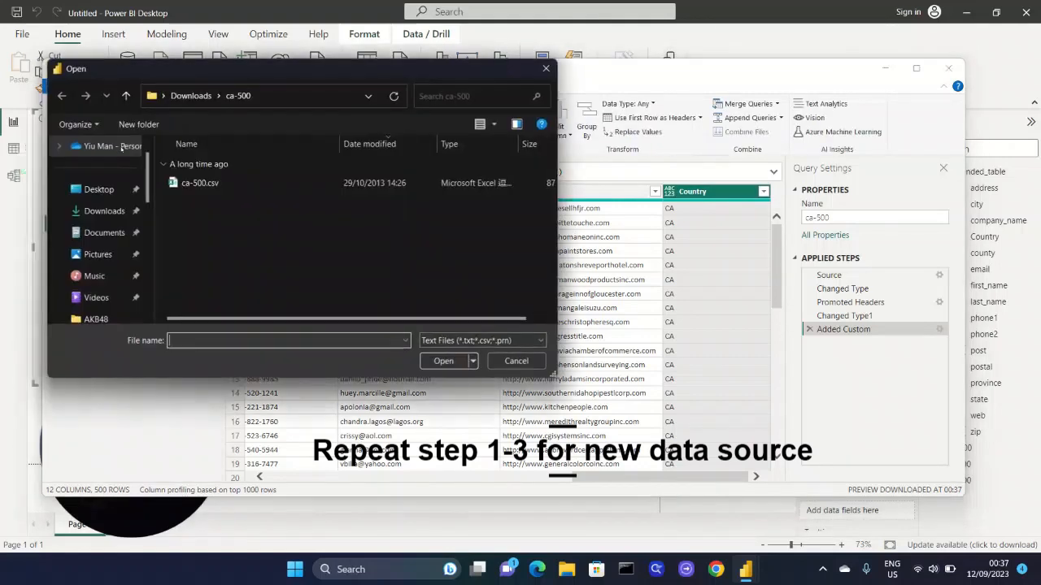
{"action": "left_click", "coordinate": [127, 94]}
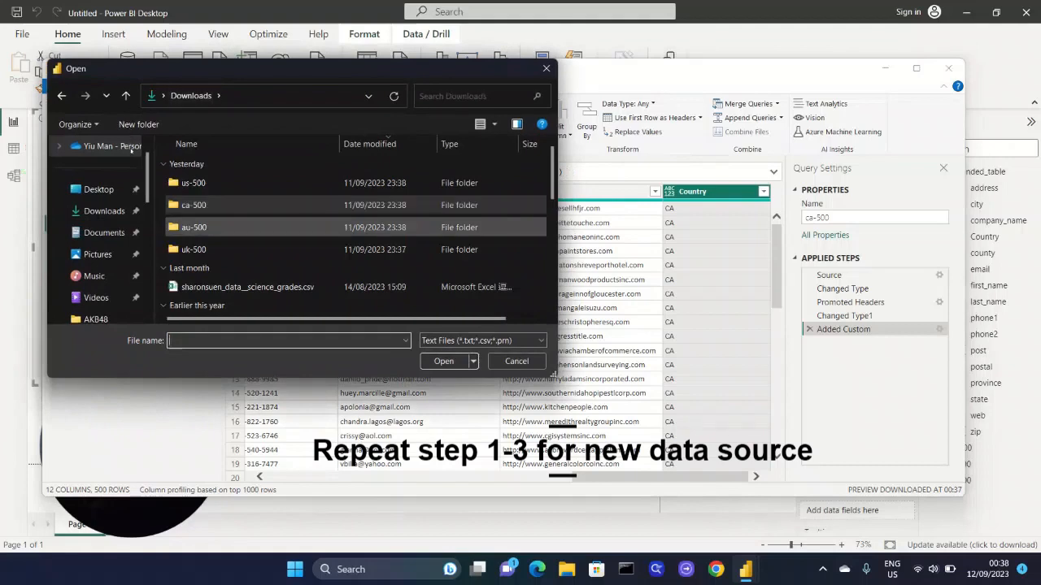
{"action": "double_click", "coordinate": [193, 226]}
{"action": "key", "text": "Return"}
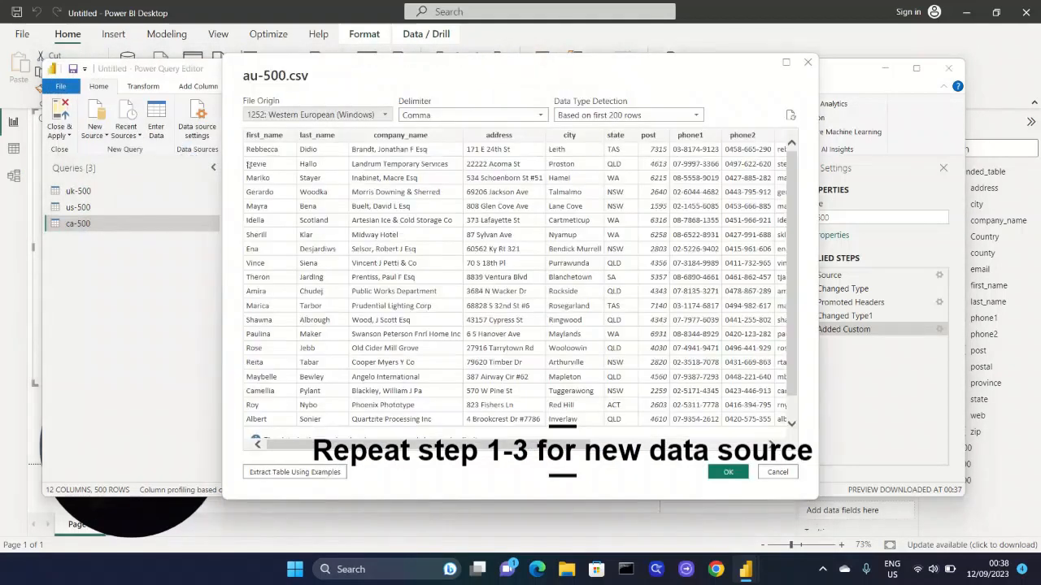
{"action": "key", "text": "Return"}
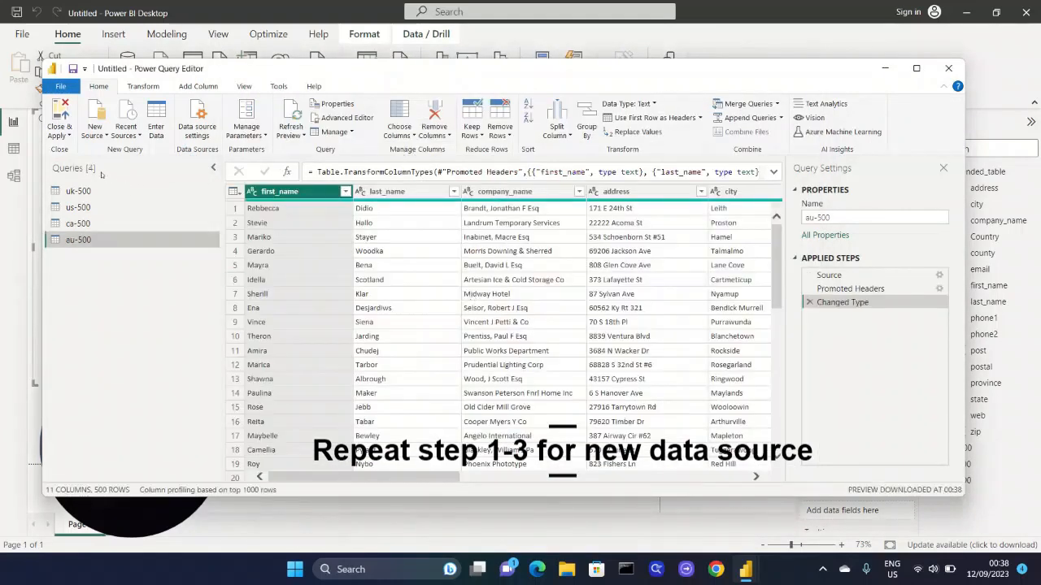
- Add a custom column named Country to the au-500 query with the formula = "AU"
{"action": "left_click", "coordinate": [197, 86]}
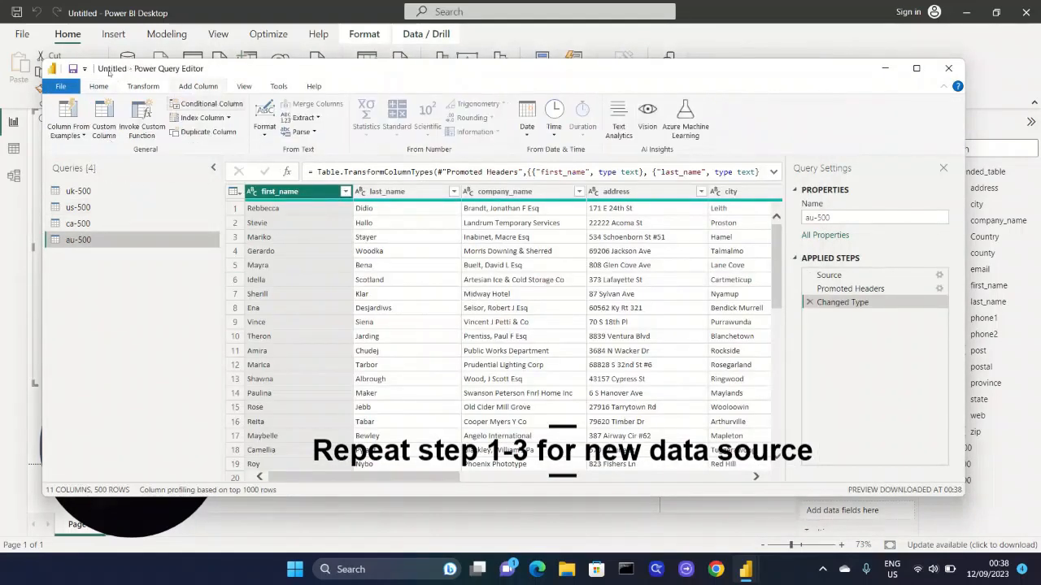
{"action": "left_click", "coordinate": [104, 119]}
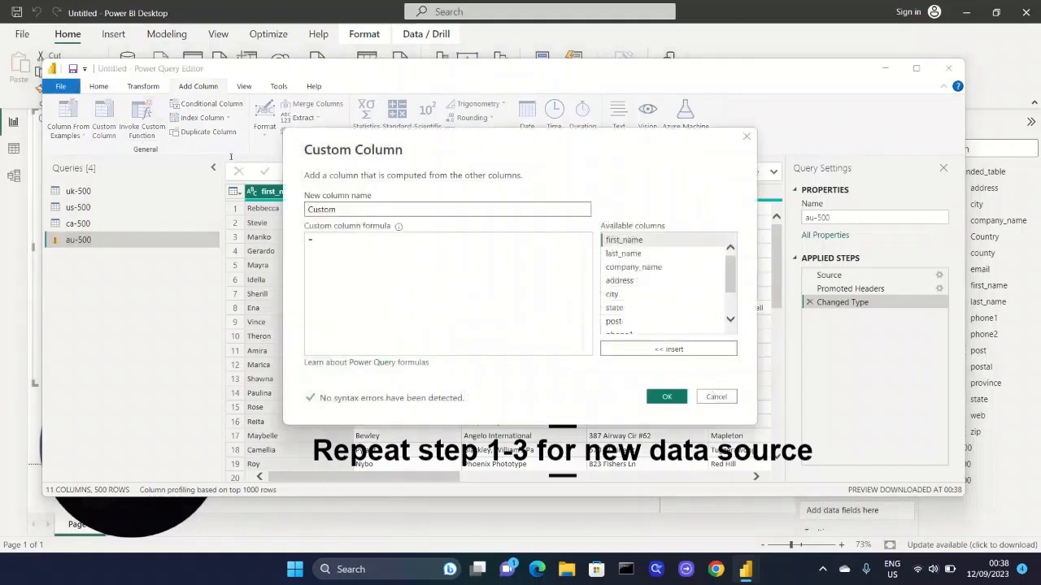
{"action": "key", "text": "ctrl+a"}
{"action": "type", "text": "C"}
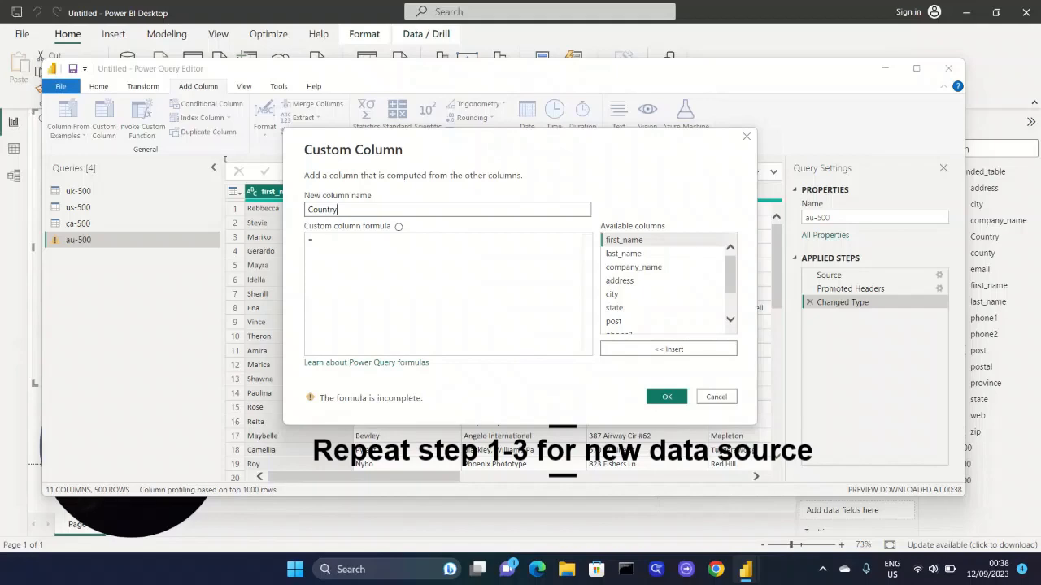
{"action": "key", "text": "Tab"}
{"action": "type", "text": "\""}
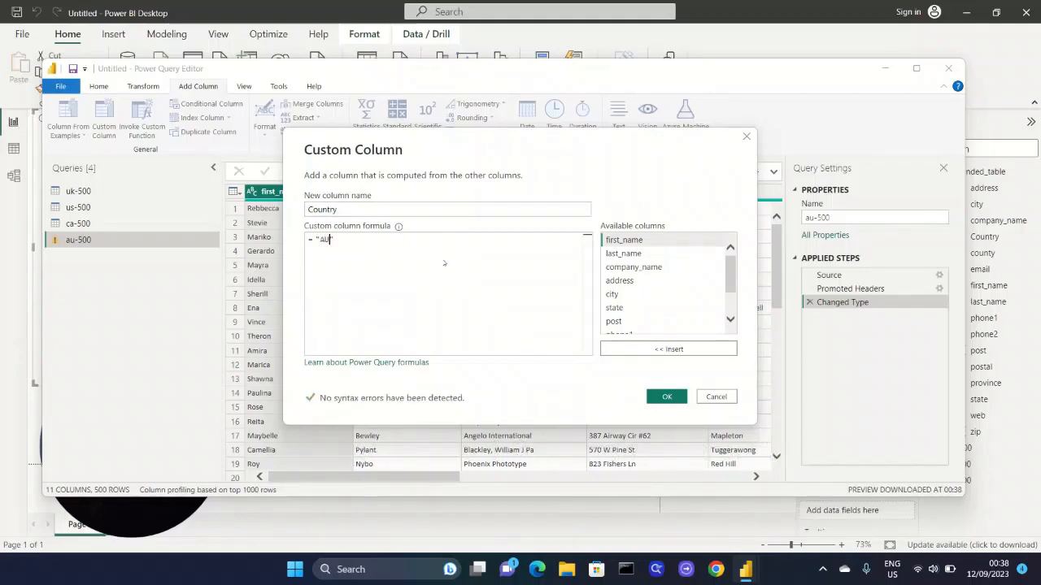
{"action": "left_click", "coordinate": [667, 396]}
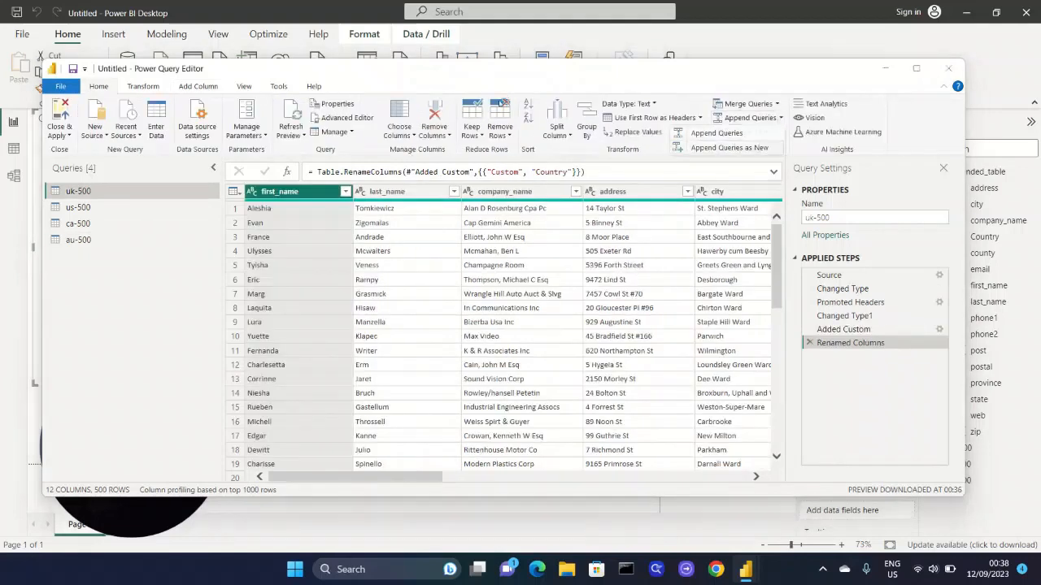
- Append uk-500, us-500, ca-500 and au-500 as a new query using the three or more tables option
{"action": "left_click", "coordinate": [730, 148]}
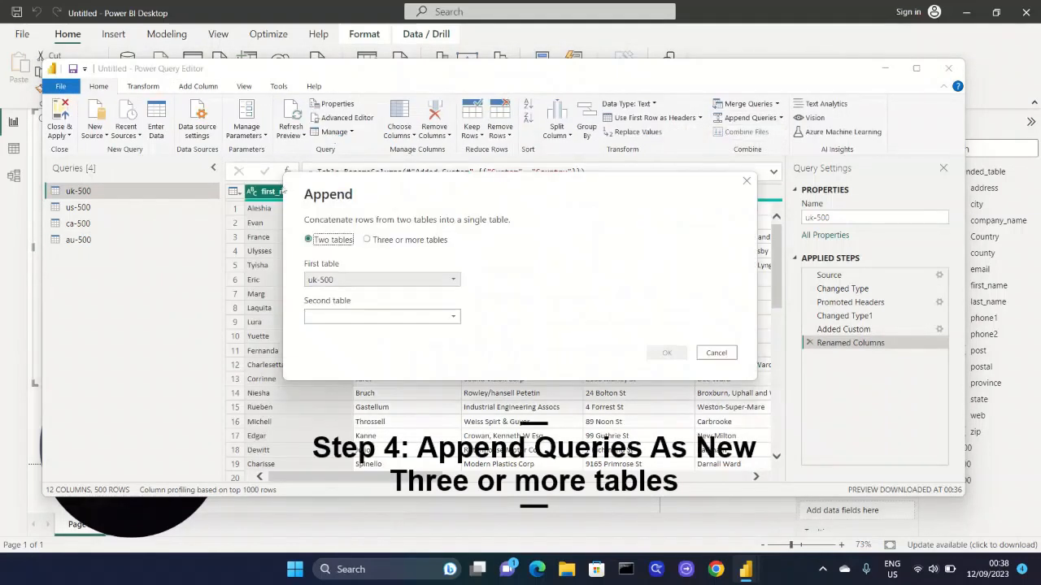
{"action": "key", "text": "Right"}
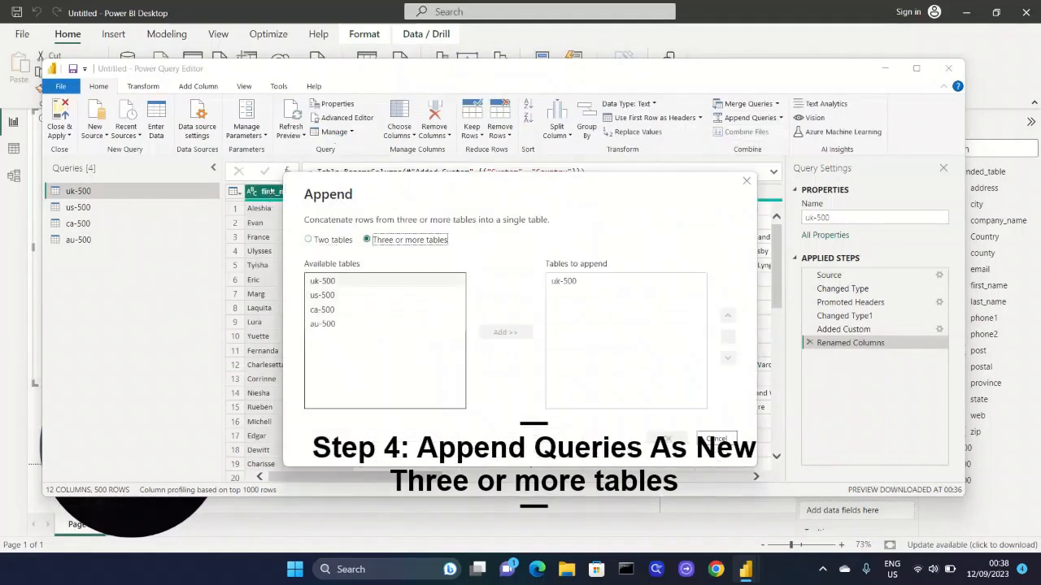
{"action": "left_click", "coordinate": [398, 295]}
{"action": "left_click", "coordinate": [505, 331]}
{"action": "left_click", "coordinate": [399, 310]}
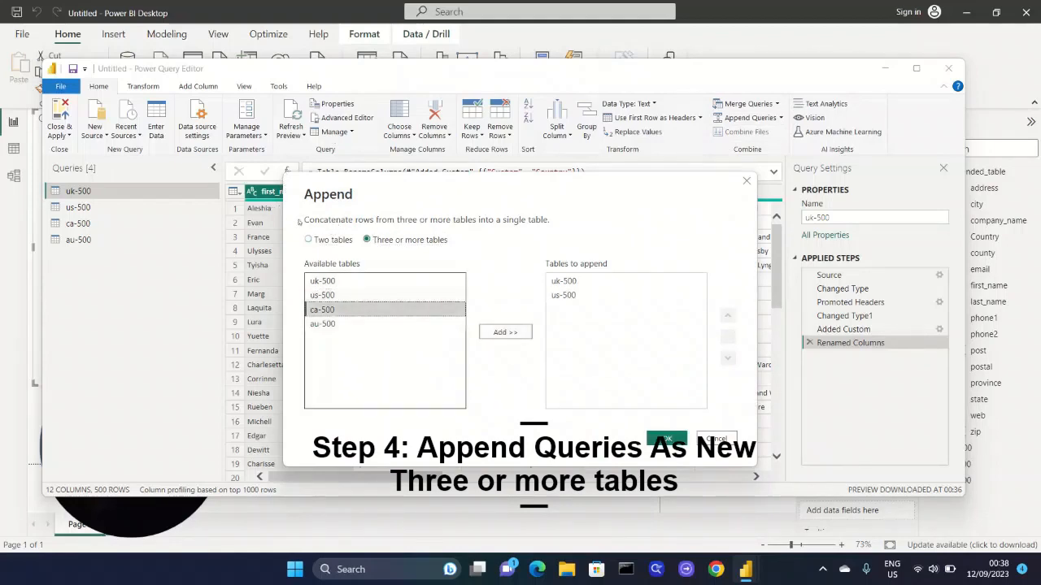
{"action": "left_click", "coordinate": [505, 332]}
{"action": "left_click", "coordinate": [399, 324]}
{"action": "left_click", "coordinate": [505, 332]}
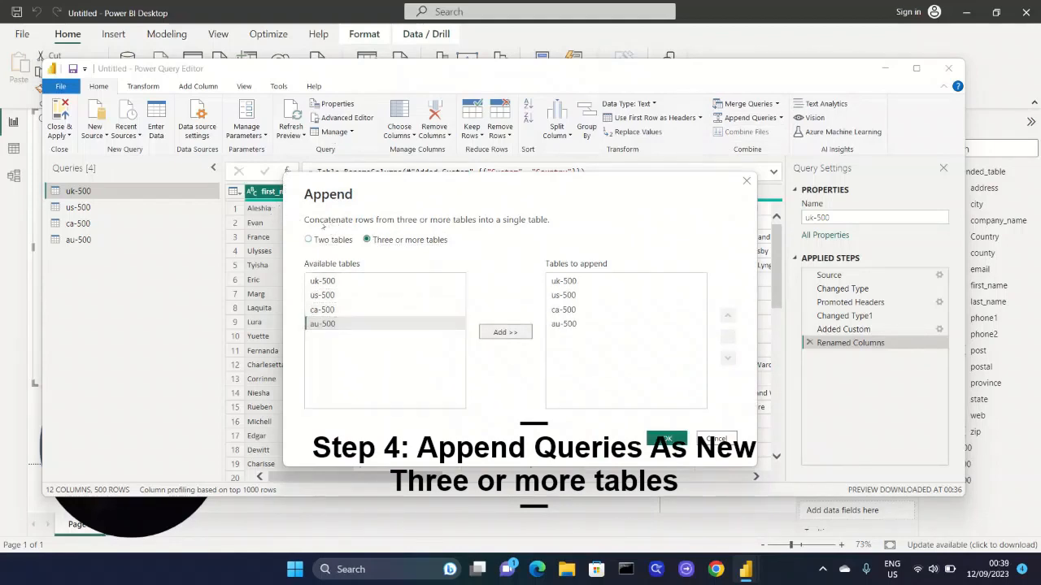
{"action": "left_click", "coordinate": [666, 439]}
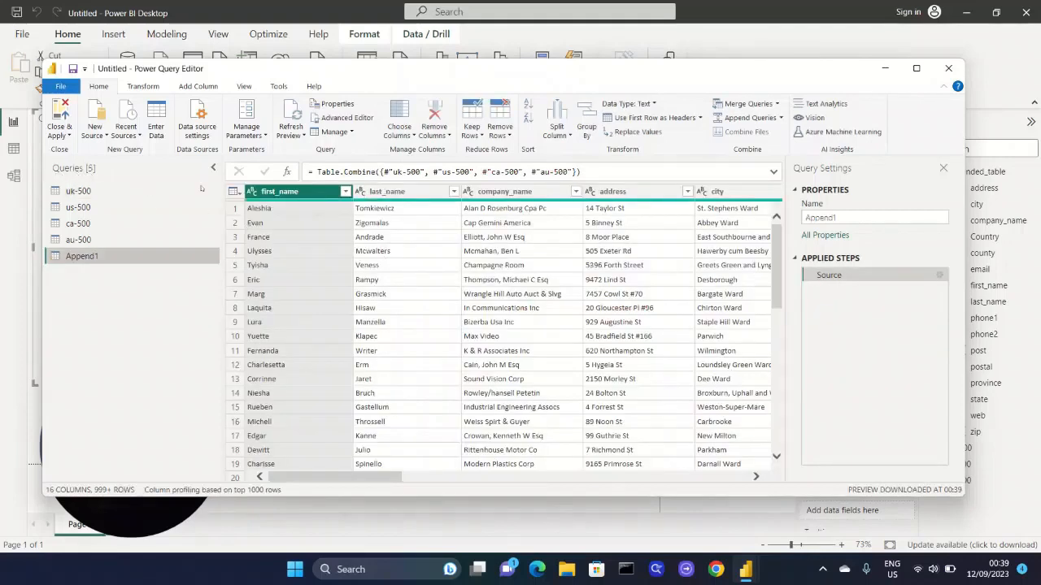
- Examine the rows of the appended query from its first record to its last and return to the first row
{"action": "scroll", "coordinate": [436, 274], "scroll_direction": "right", "scroll_amount": 10}
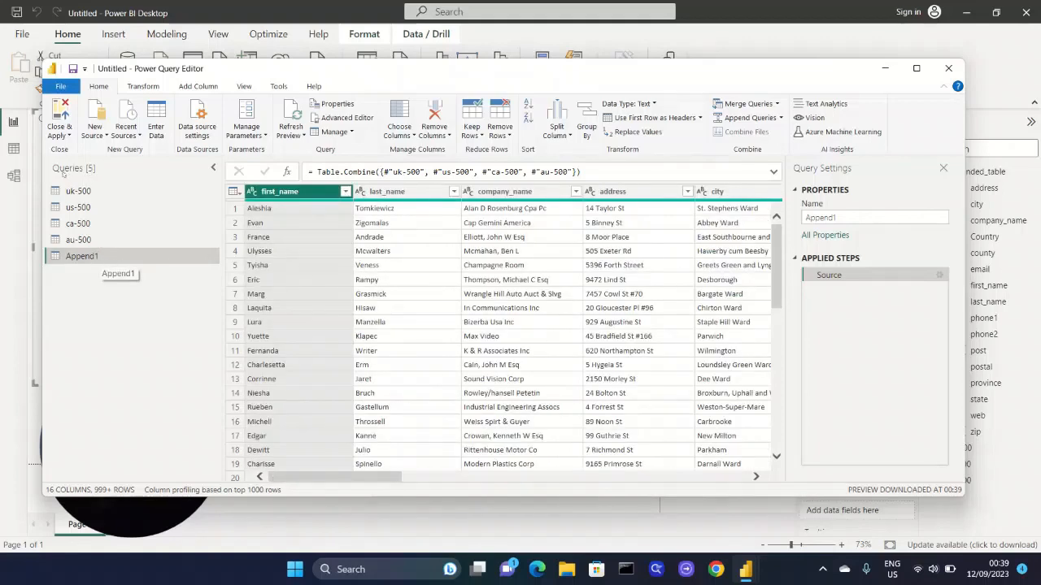
{"action": "scroll", "coordinate": [515, 288], "scroll_direction": "down", "scroll_amount": 20}
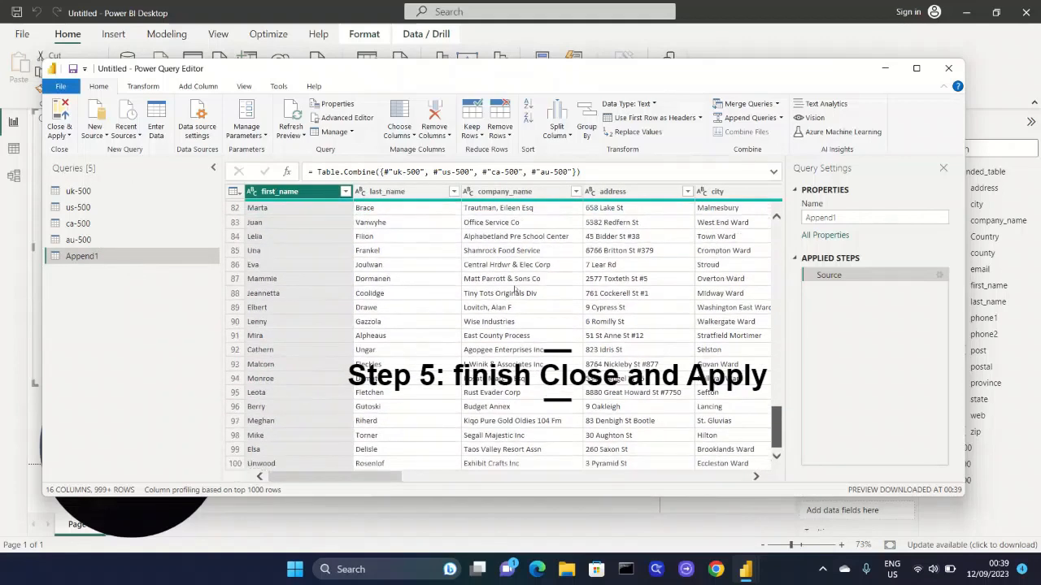
{"action": "scroll", "coordinate": [515, 288], "scroll_direction": "down", "scroll_amount": 20}
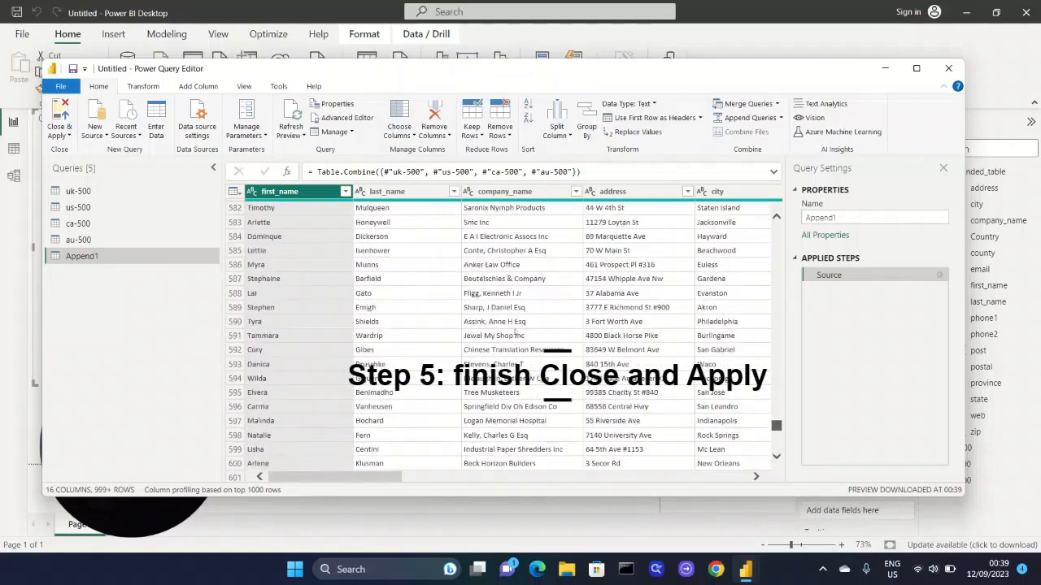
{"action": "scroll", "coordinate": [517, 333], "scroll_direction": "down", "scroll_amount": 20}
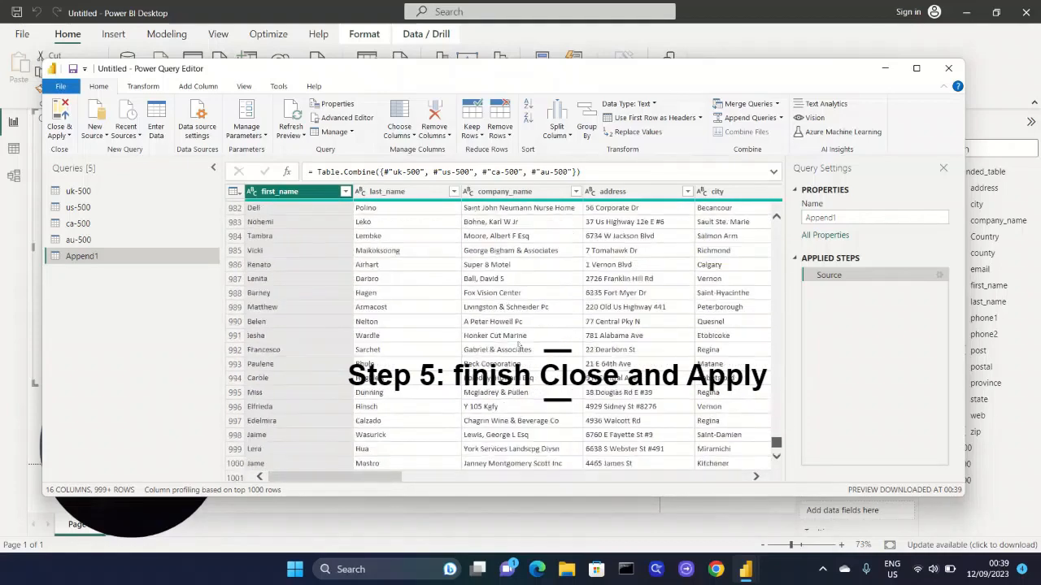
{"action": "scroll", "coordinate": [518, 346], "scroll_direction": "down", "scroll_amount": 20}
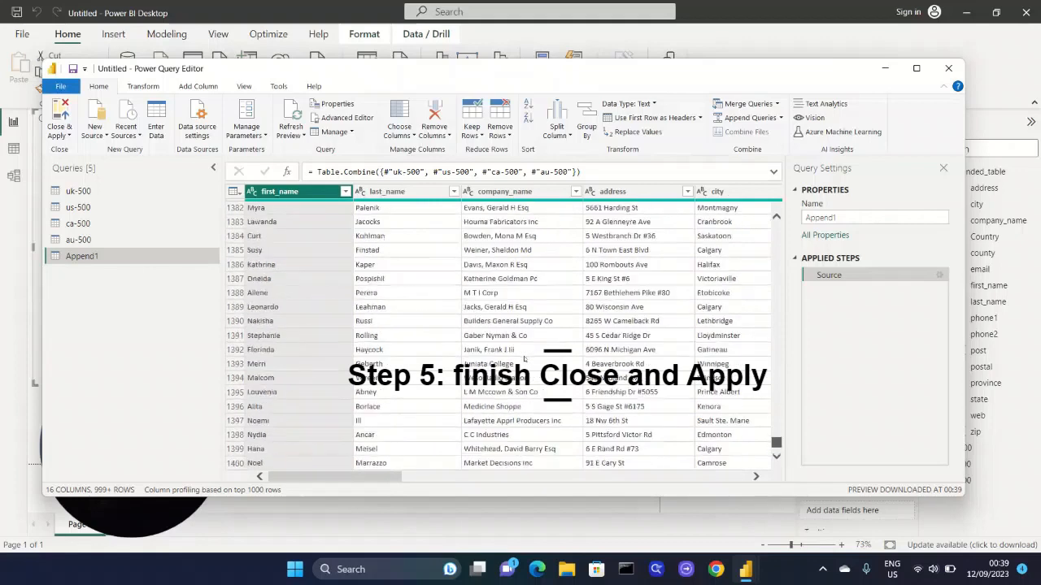
{"action": "scroll", "coordinate": [523, 357], "scroll_direction": "down", "scroll_amount": 20}
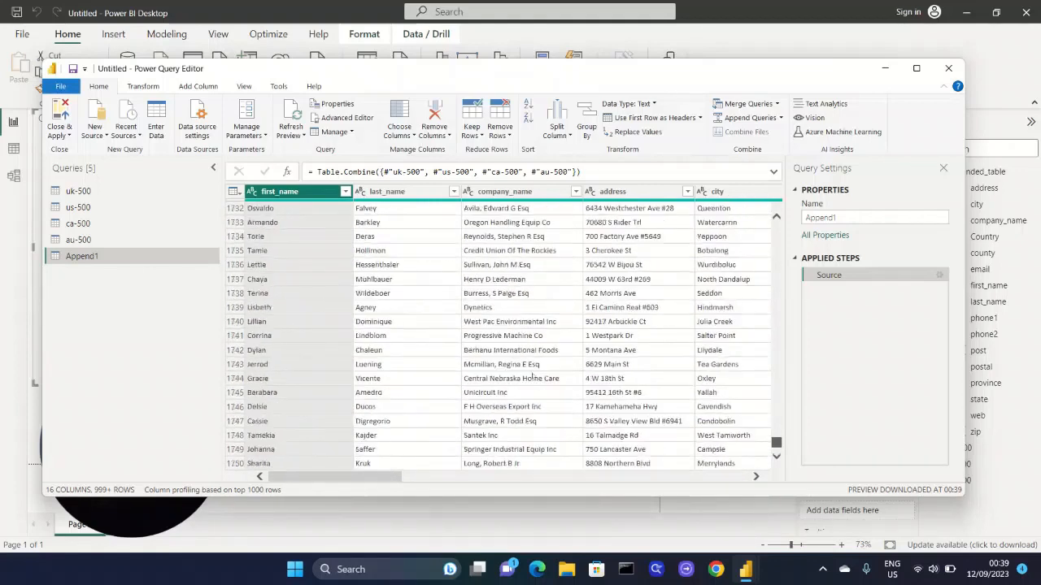
{"action": "scroll", "coordinate": [533, 378], "scroll_direction": "down", "scroll_amount": 20}
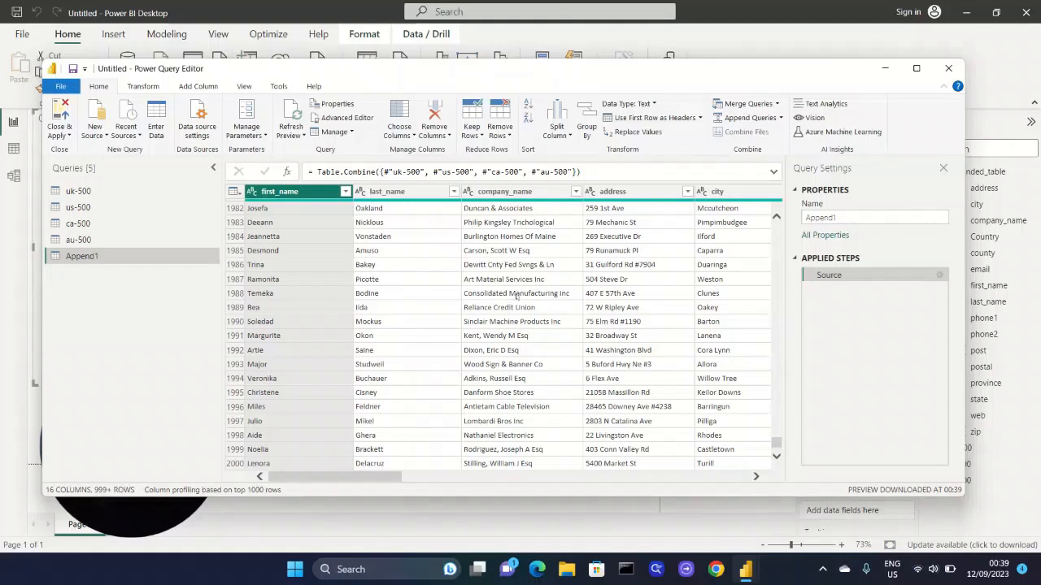
{"action": "left_click_drag", "start_coordinate": [776, 444], "coordinate": [777, 227]}
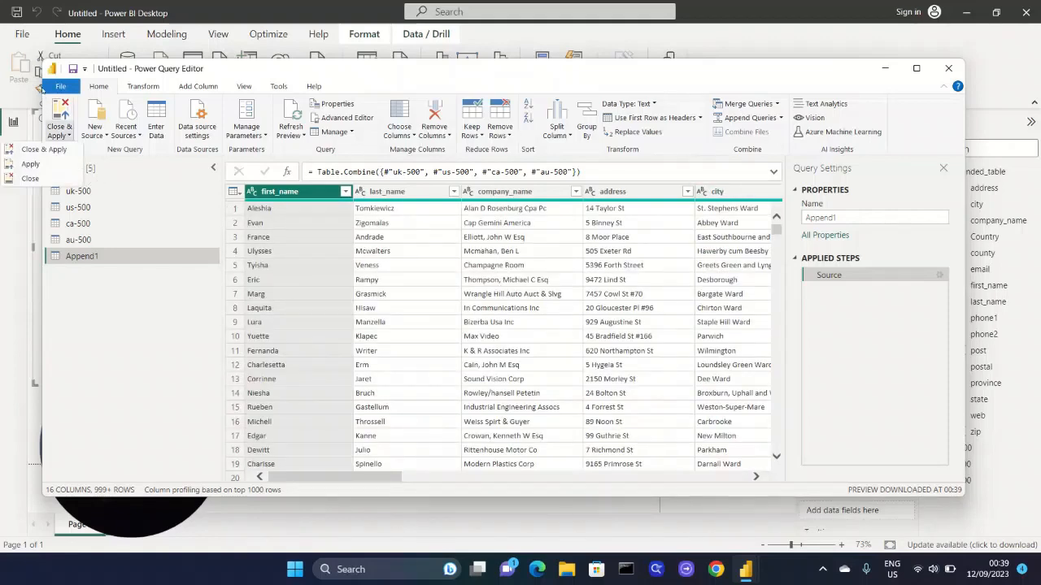